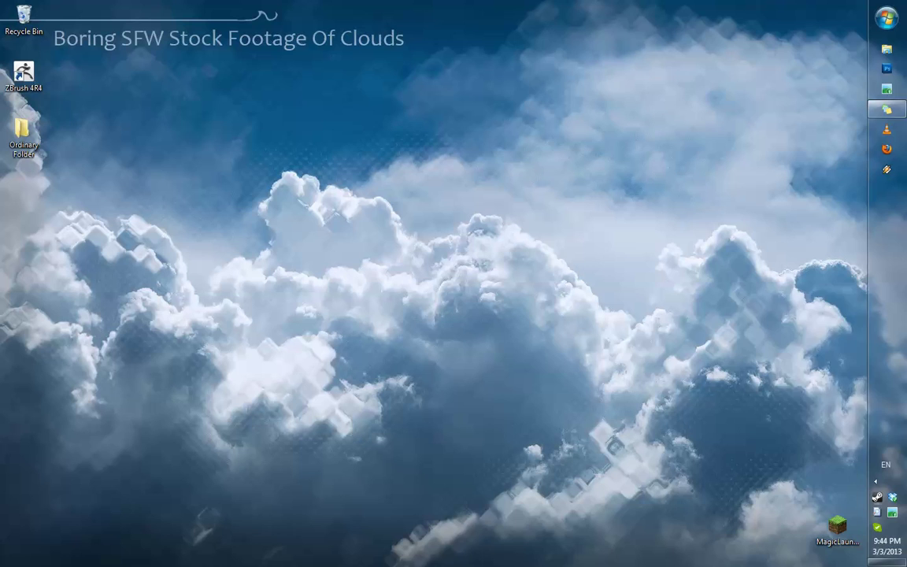
- Open the Steam library and list its Tools category
{"action": "right_click", "coordinate": [877, 497]}
{"action": "left_click", "coordinate": [792, 389]}
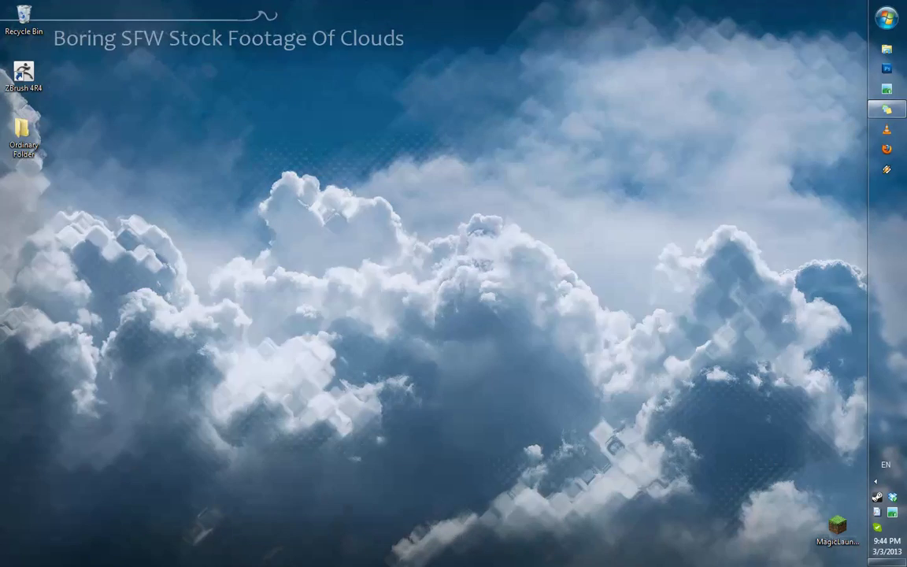
{"action": "left_click", "coordinate": [151, 54]}
{"action": "left_click", "coordinate": [143, 155]}
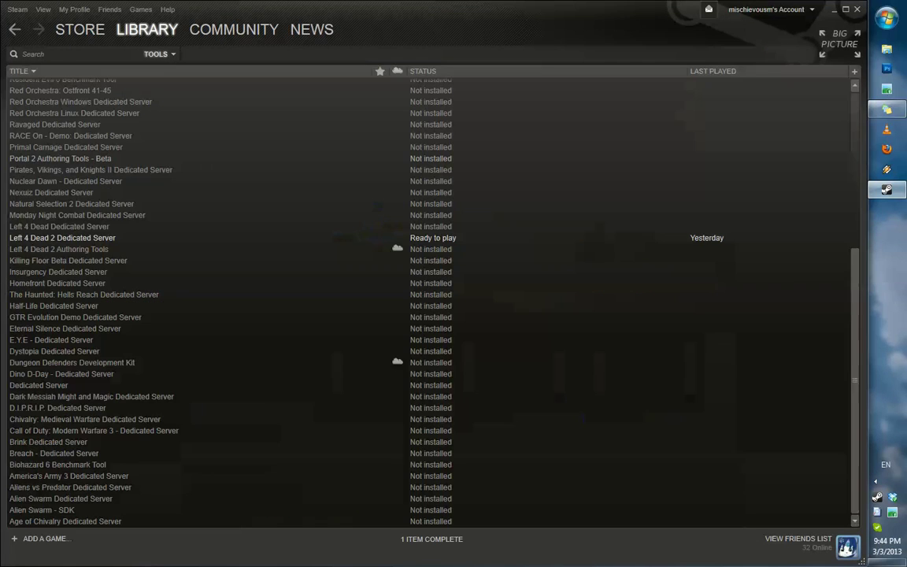
- Filter the tools list by "Serious Sam" to find the Serious Sam 3 Editor
{"action": "scroll", "coordinate": [425, 299], "scroll_direction": "up", "scroll_amount": 6}
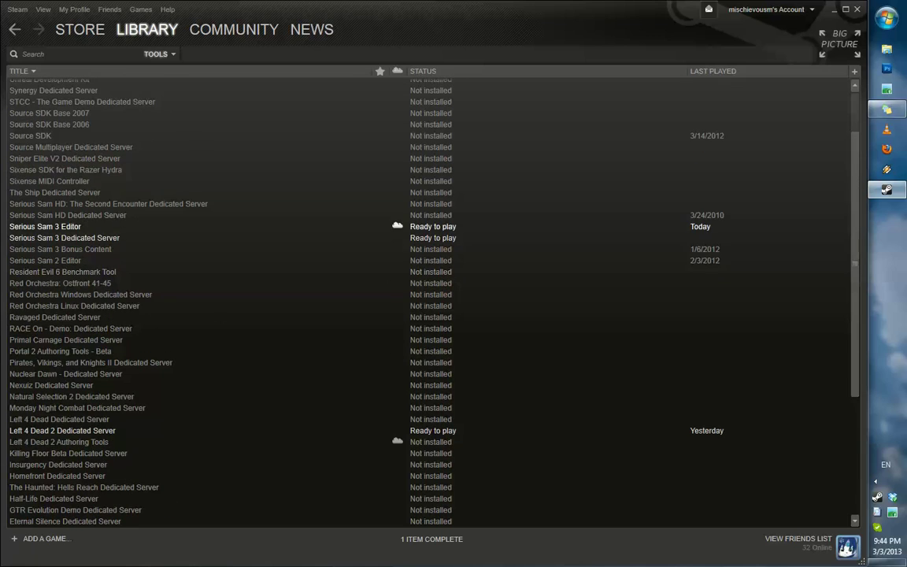
{"action": "left_click", "coordinate": [71, 227]}
{"action": "scroll", "coordinate": [71, 237], "scroll_direction": "up", "scroll_amount": 2}
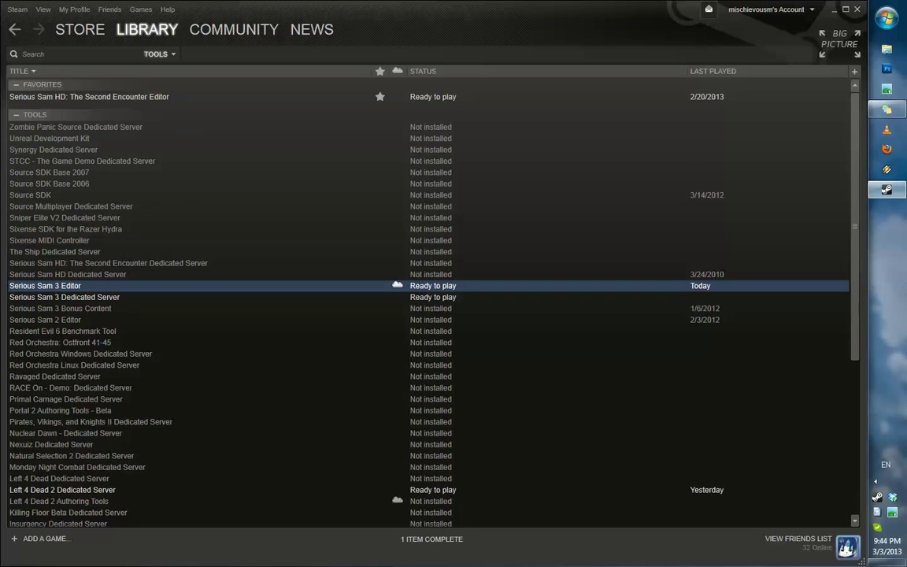
{"action": "type", "text": "Serious Sam"}
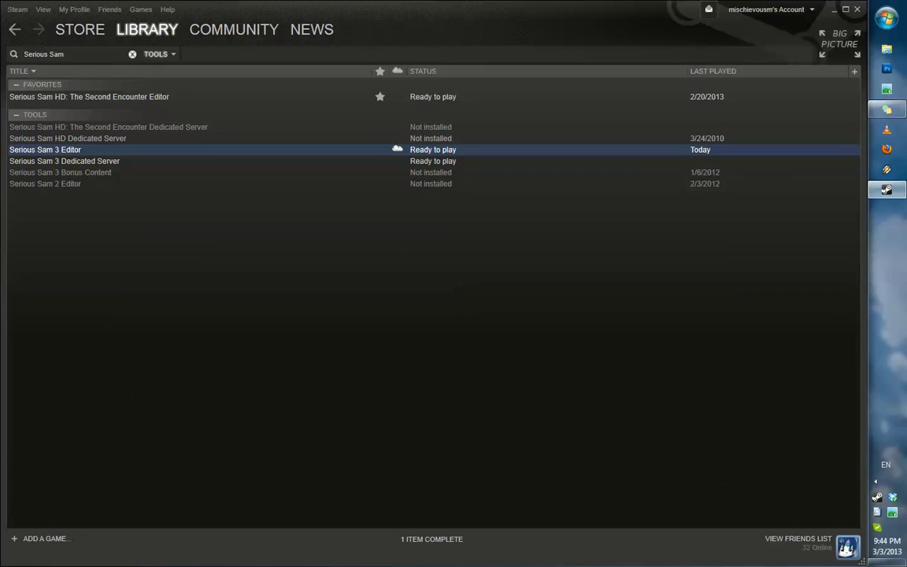
- Add Serious Sam 3 Editor to the library favorites
{"action": "right_click", "coordinate": [92, 150]}
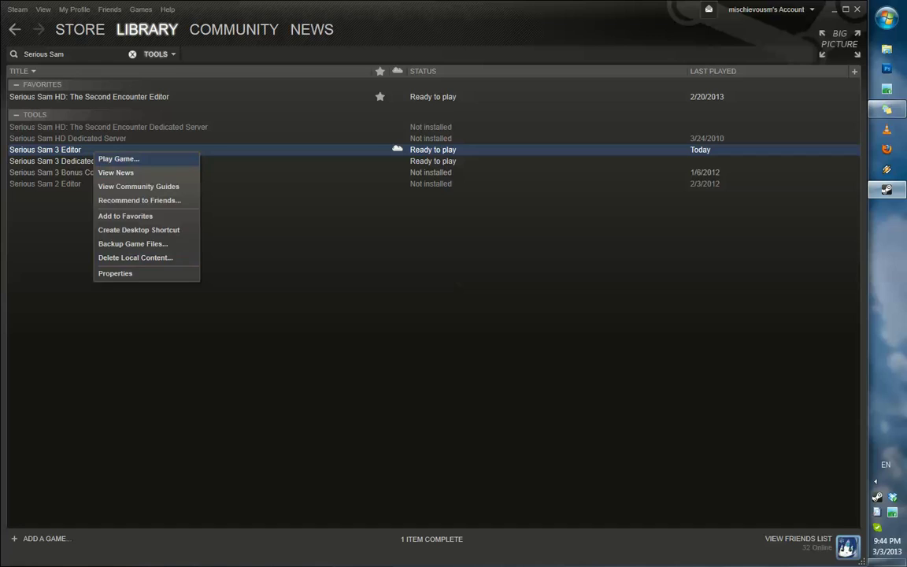
{"action": "right_click", "coordinate": [106, 145]}
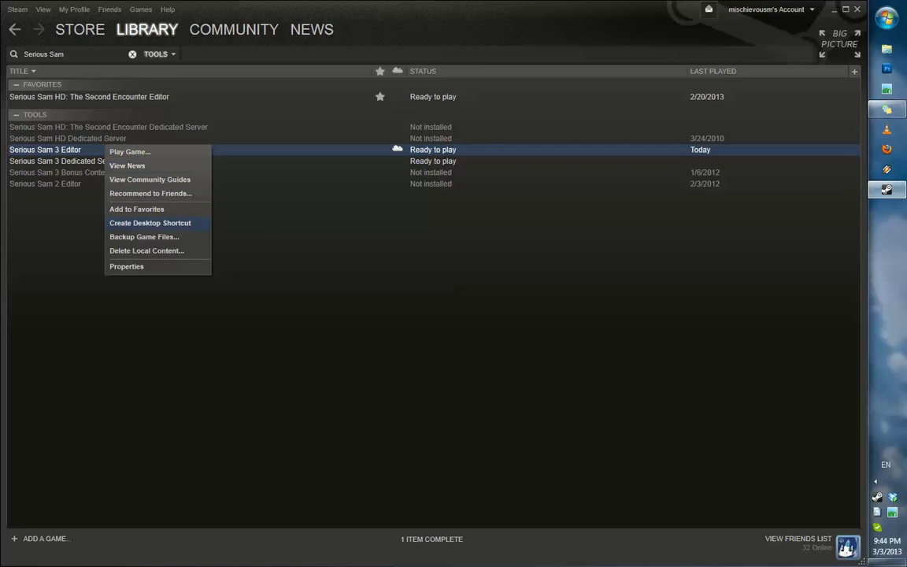
{"action": "left_click", "coordinate": [137, 209]}
- Launch Serious Sam 3 Editor from the favorites, look through the Serious Editor 3.5 license agreement and accept it
{"action": "right_click", "coordinate": [143, 110]}
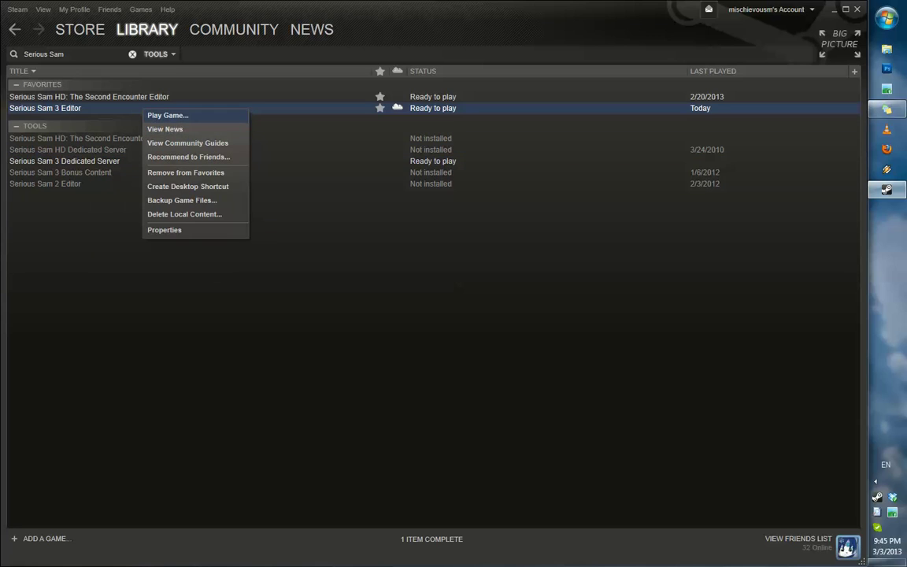
{"action": "left_click", "coordinate": [161, 115]}
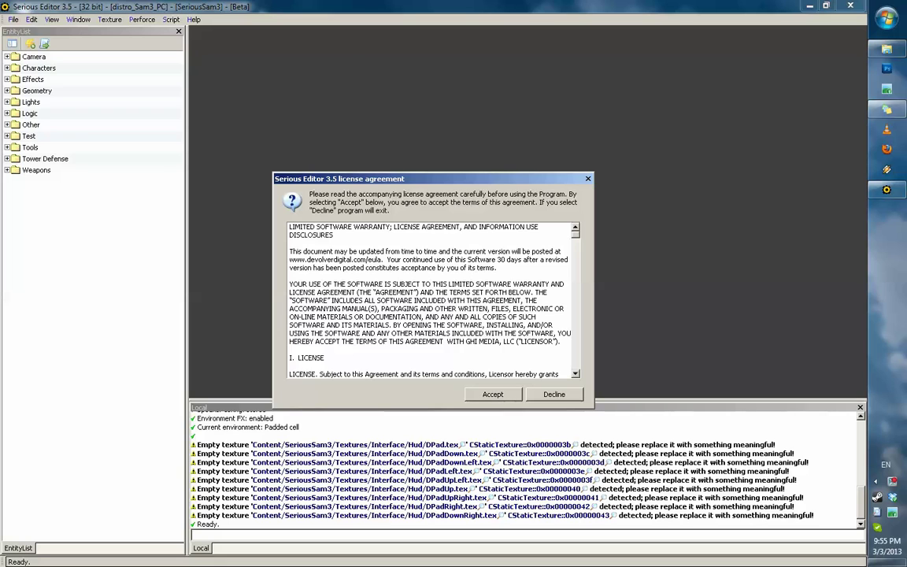
{"action": "left_click_drag", "start_coordinate": [433, 179], "coordinate": [498, 141]}
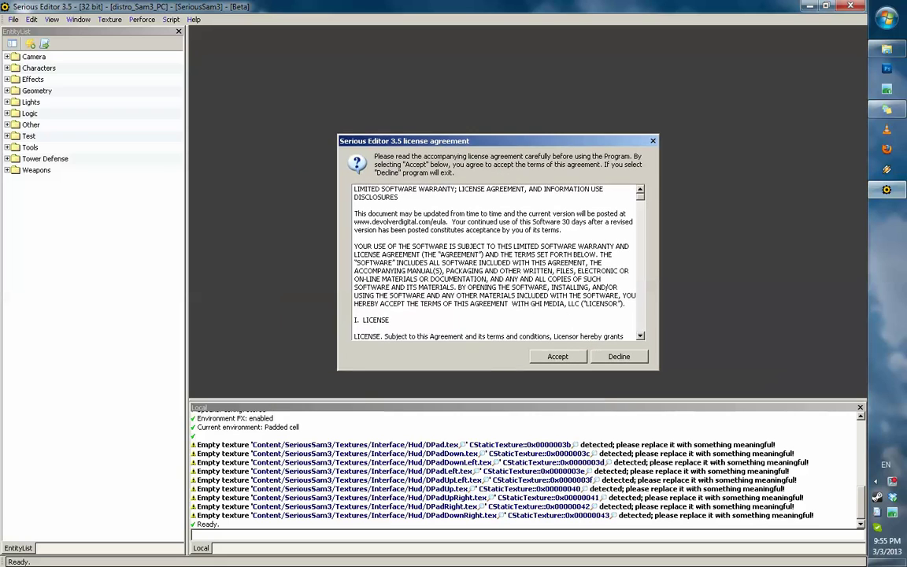
{"action": "scroll", "coordinate": [495, 262], "scroll_direction": "down", "scroll_amount": 20}
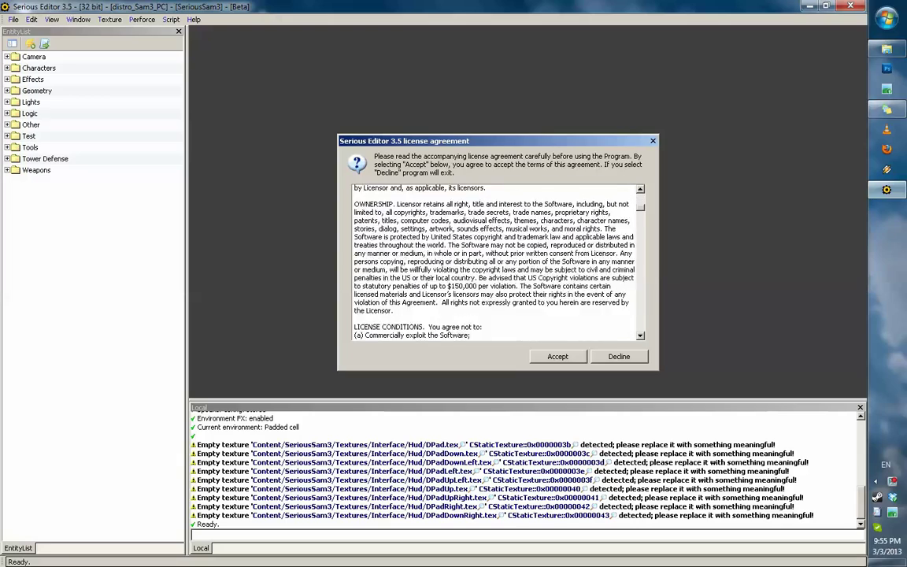
{"action": "scroll", "coordinate": [497, 262], "scroll_direction": "down", "scroll_amount": 10}
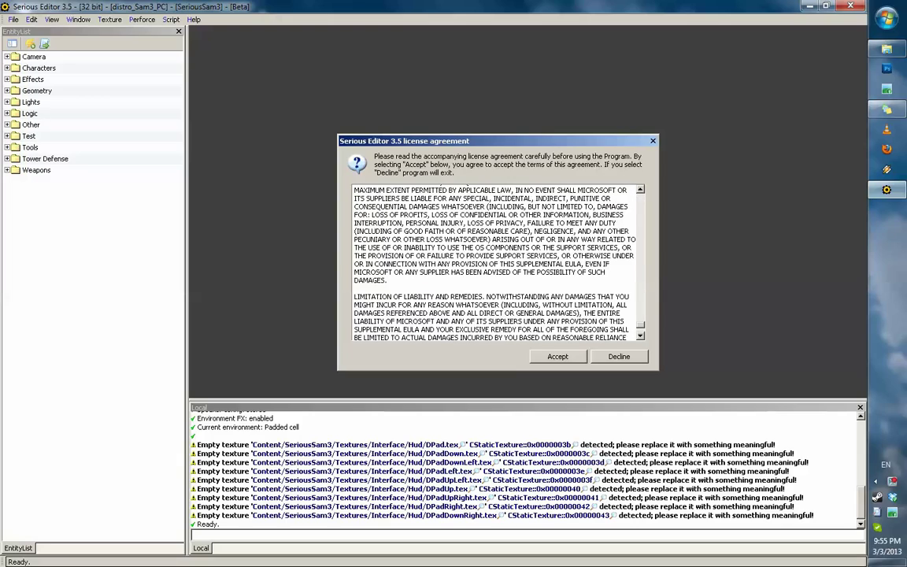
{"action": "left_click", "coordinate": [558, 356]}
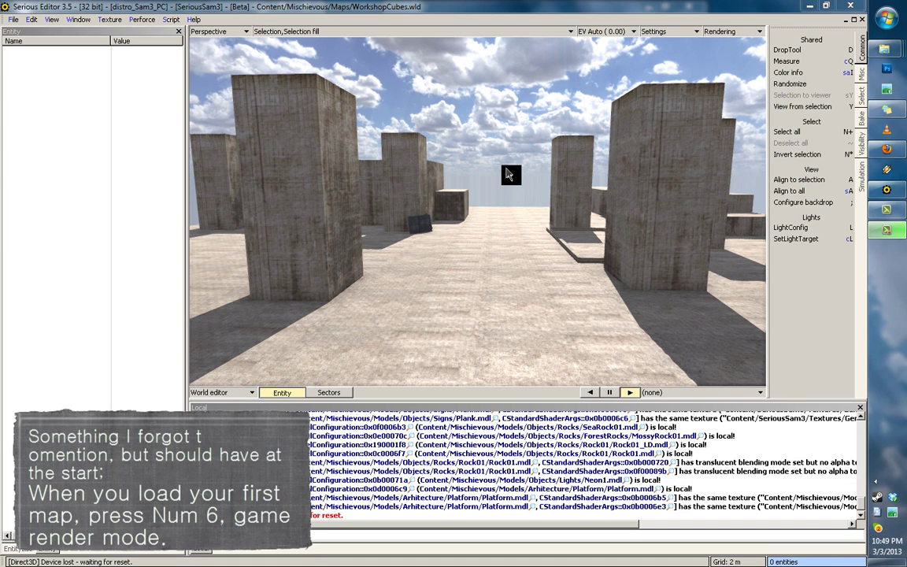
- Pan, zoom and rotate the perspective view of WorkshopCubes.wld to examine the concrete pillars from ground level and from above
{"action": "middle_click_drag", "start_coordinate": [508, 178], "coordinate": [531, 182]}
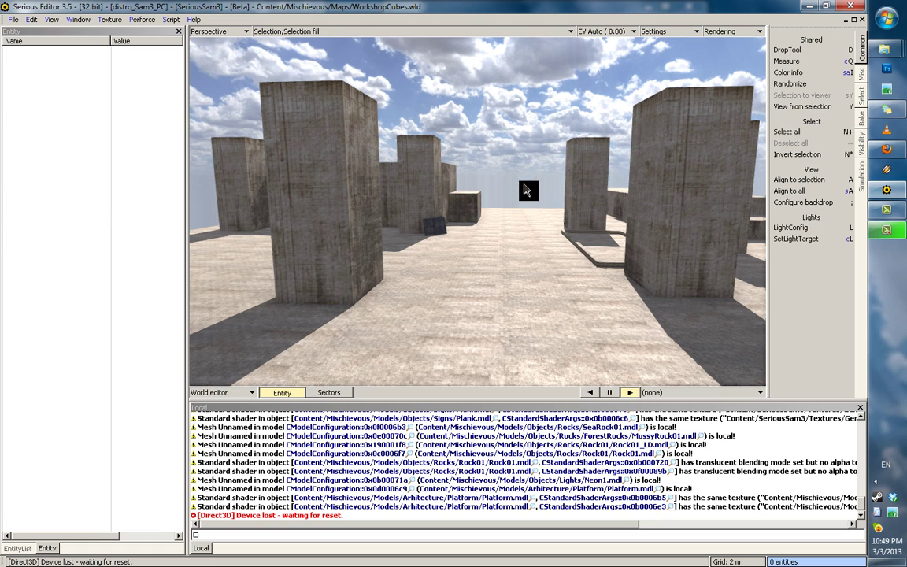
{"action": "scroll", "coordinate": [526, 209], "scroll_direction": "up", "scroll_amount": 3}
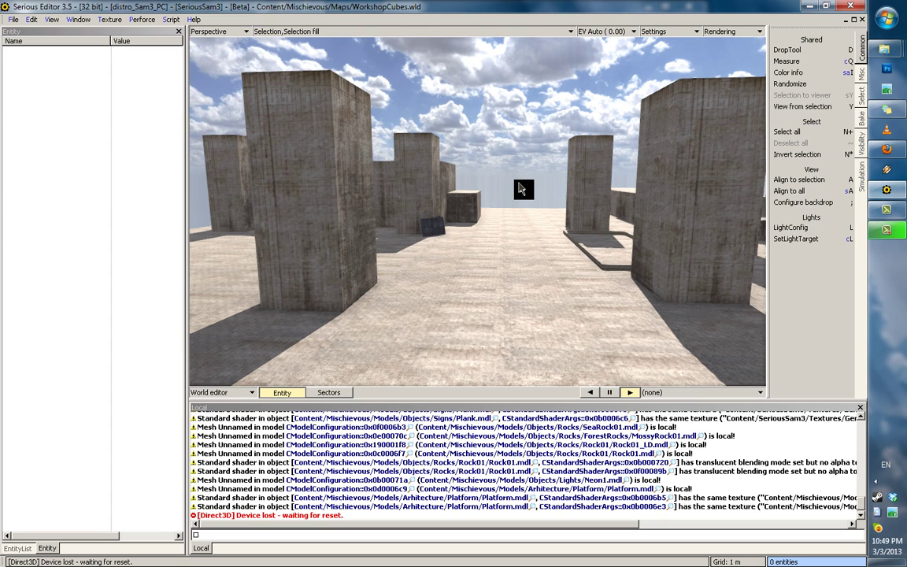
{"action": "left_click_drag", "start_coordinate": [522, 162], "coordinate": [551, 205]}
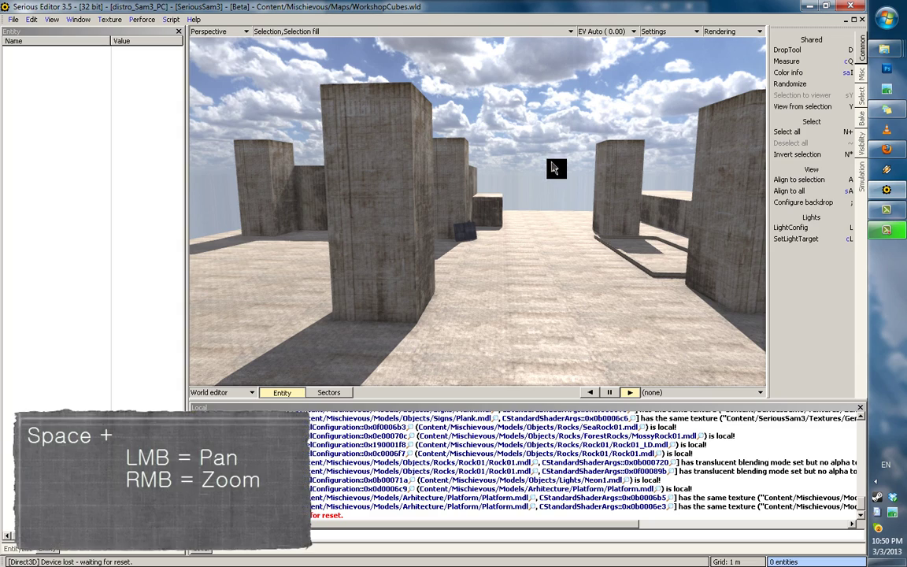
{"action": "left_click_drag", "start_coordinate": [533, 166], "coordinate": [466, 143]}
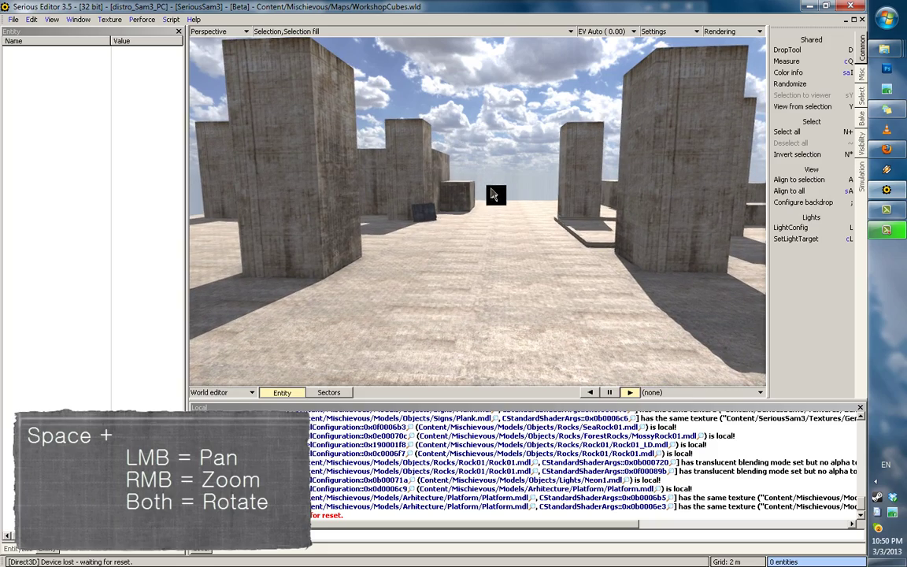
{"action": "left_click_drag", "start_coordinate": [492, 194], "coordinate": [395, 211]}
{"action": "left_click_drag", "start_coordinate": [437, 189], "coordinate": [520, 237]}
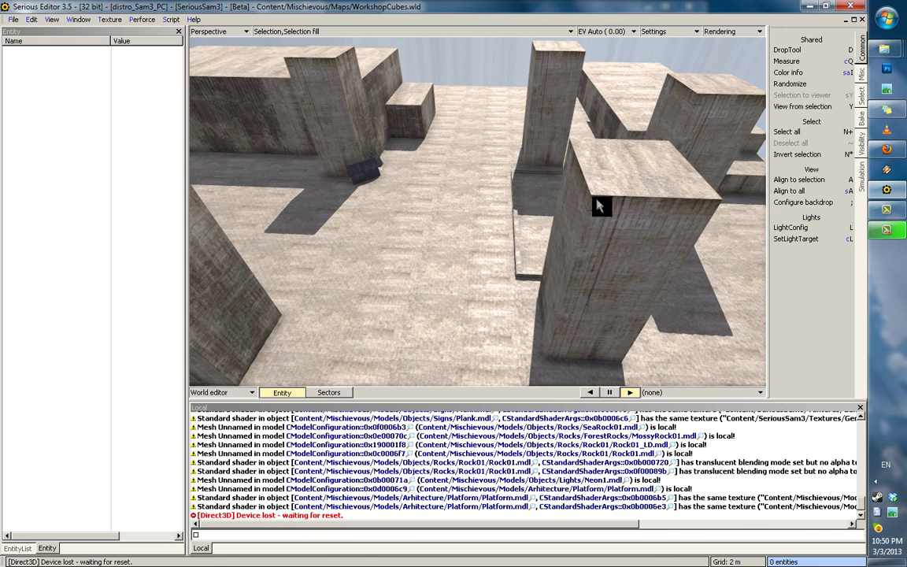
{"action": "left_click_drag", "start_coordinate": [594, 203], "coordinate": [523, 230]}
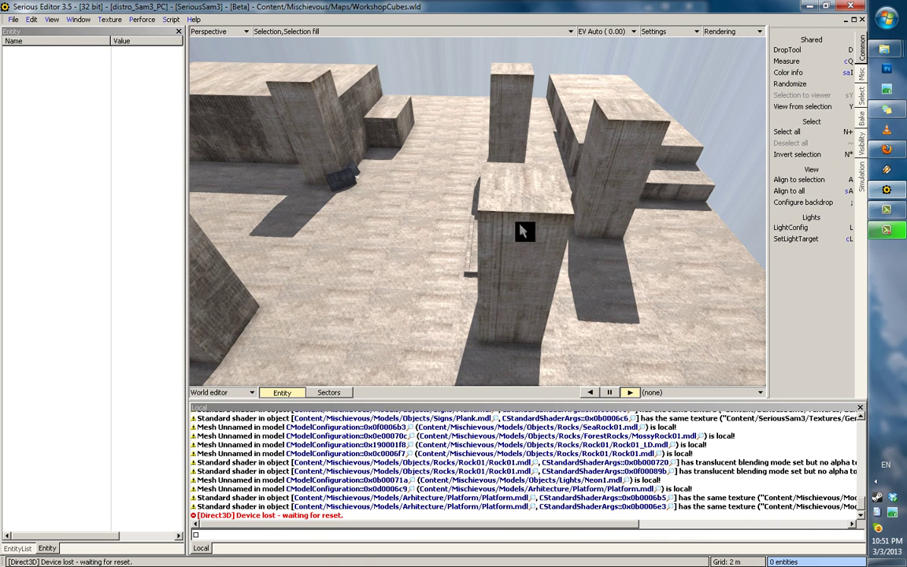
{"action": "left_click_drag", "start_coordinate": [488, 175], "coordinate": [476, 221]}
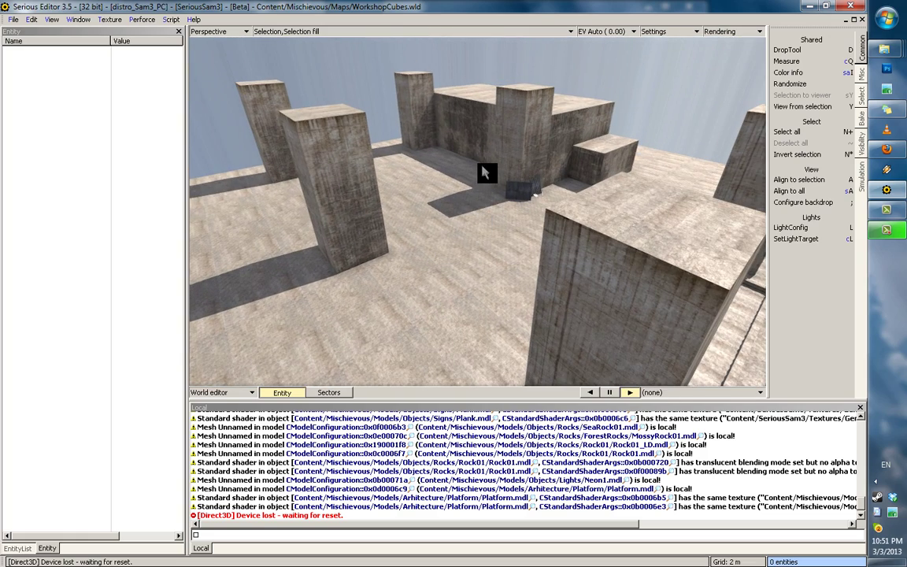
{"action": "left_click_drag", "start_coordinate": [511, 176], "coordinate": [582, 186]}
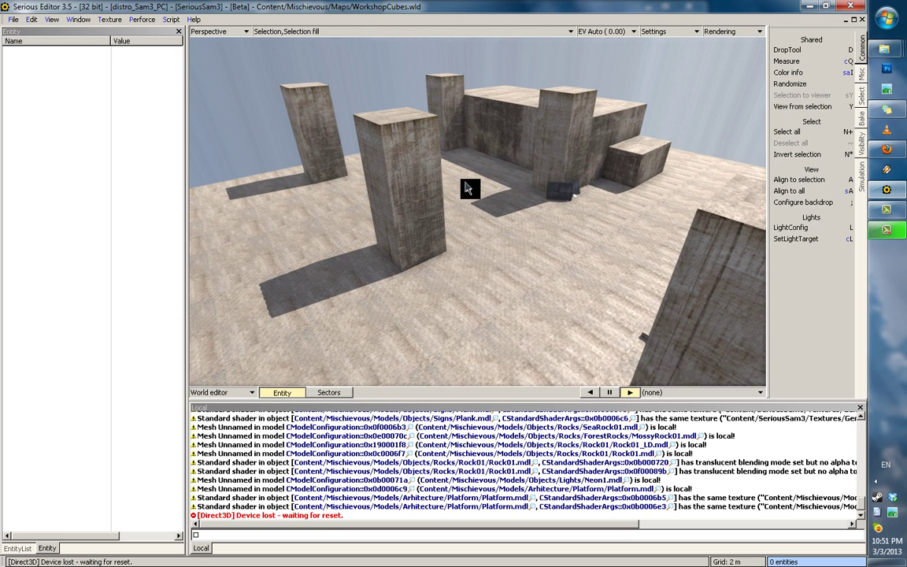
- Teleport the perspective view to the low concrete block beside the large wall and examine the surrounding floor and pillars from several angles
{"action": "double_click", "coordinate": [644, 160]}
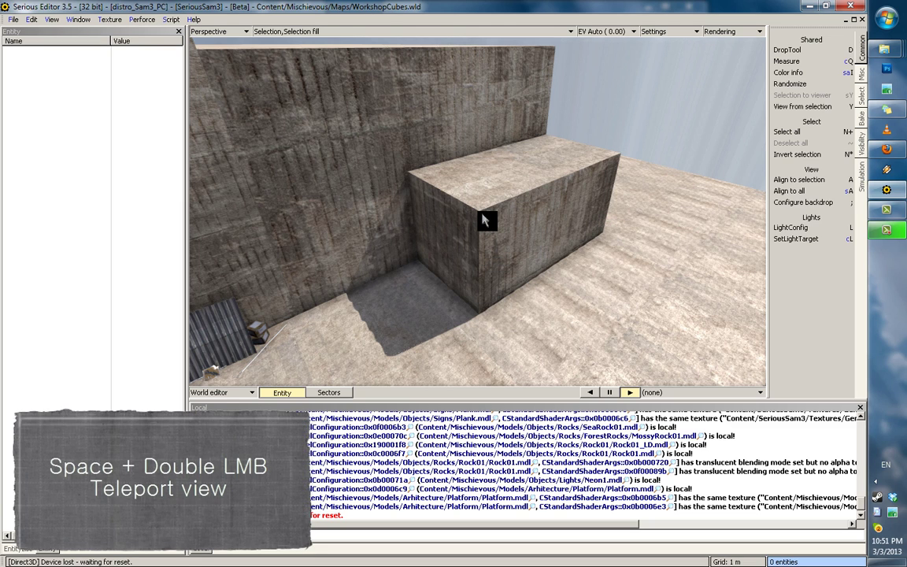
{"action": "right_click_drag", "start_coordinate": [614, 204], "coordinate": [498, 181]}
{"action": "double_click", "coordinate": [402, 93]}
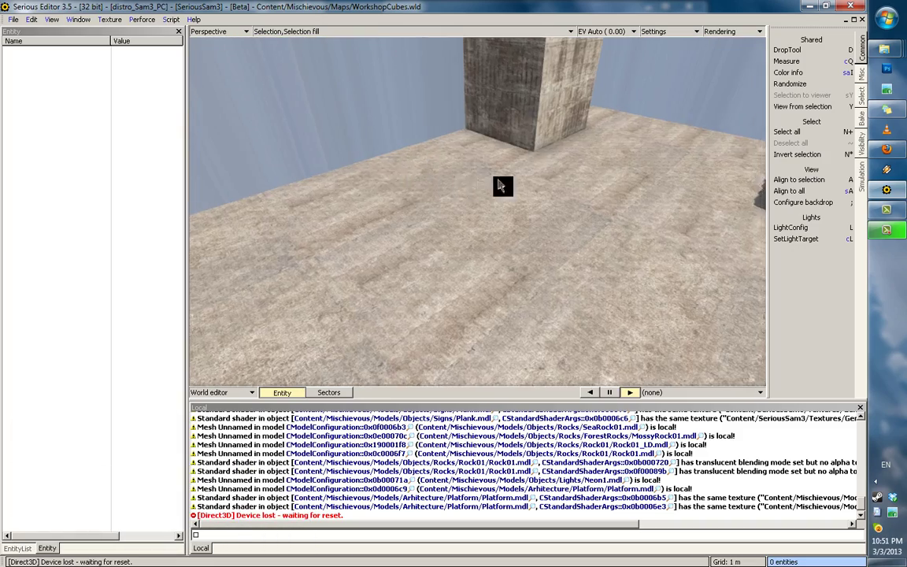
{"action": "left_click_drag", "start_coordinate": [500, 186], "coordinate": [607, 149]}
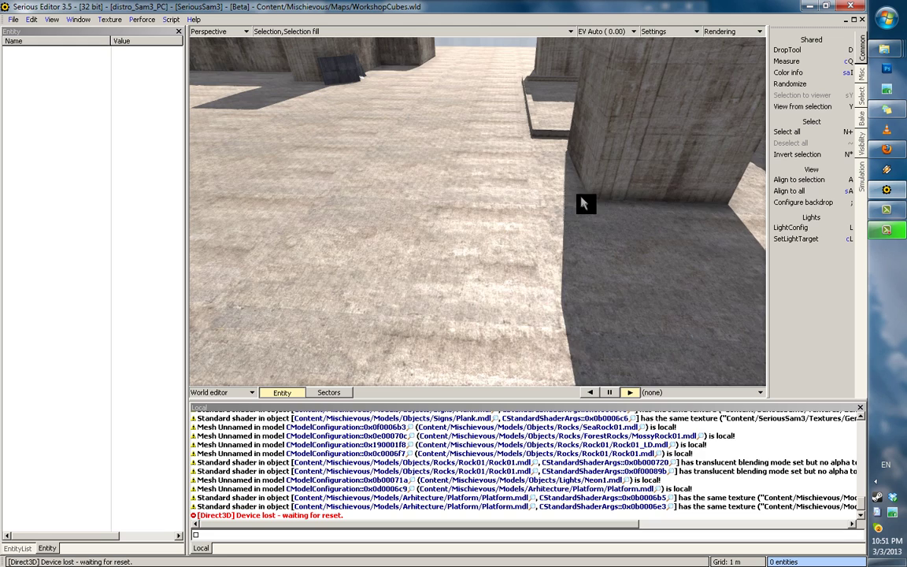
{"action": "middle_click_drag", "start_coordinate": [583, 203], "coordinate": [587, 277]}
{"action": "middle_click_drag", "start_coordinate": [432, 201], "coordinate": [405, 312]}
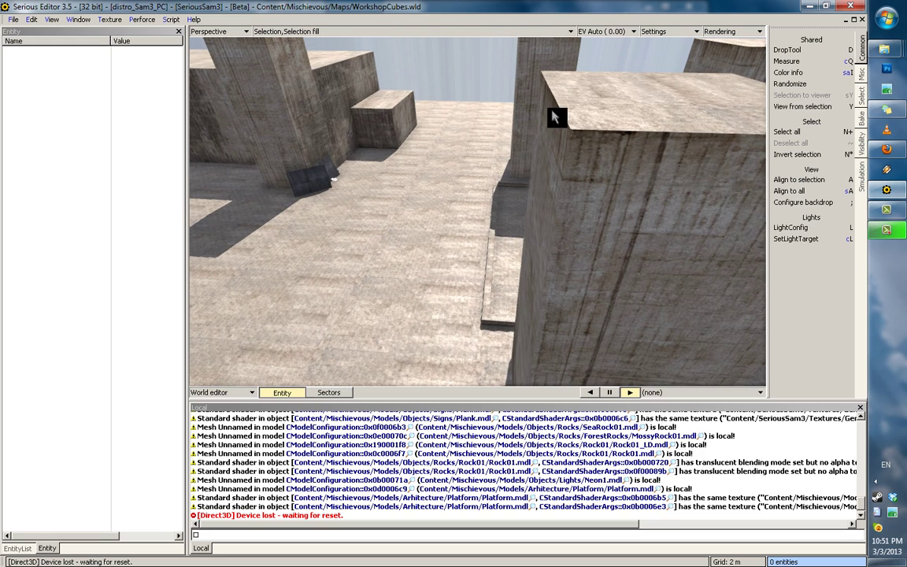
{"action": "right_click_drag", "start_coordinate": [555, 116], "coordinate": [545, 169]}
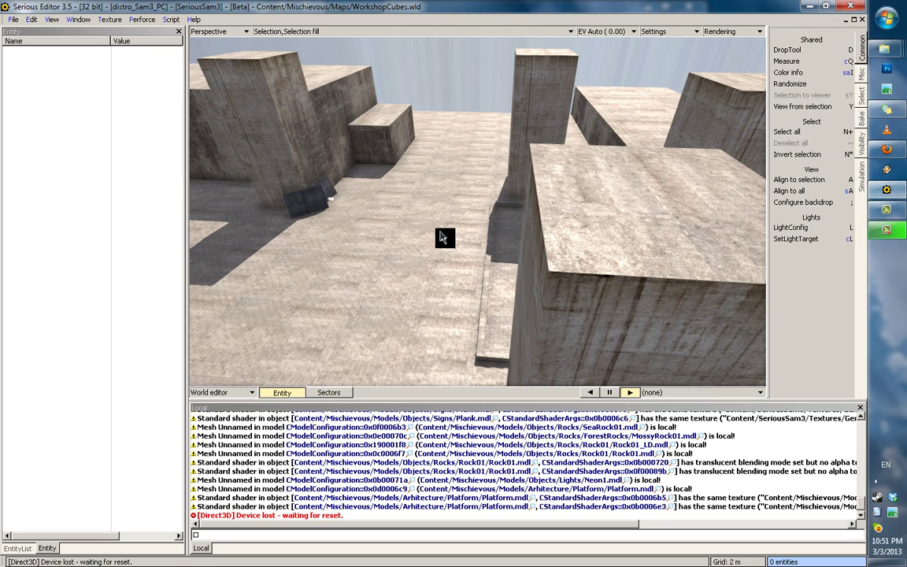
{"action": "middle_click_drag", "start_coordinate": [487, 196], "coordinate": [629, 145]}
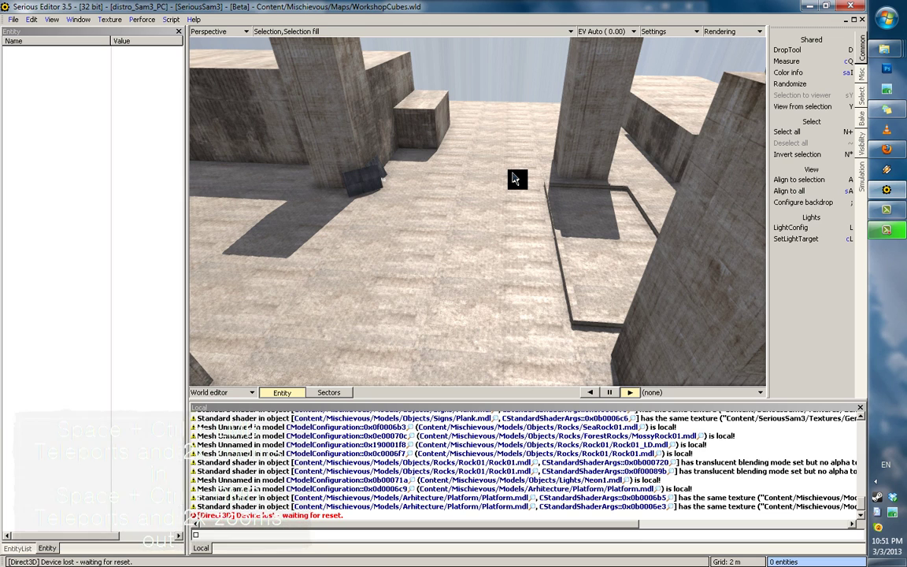
{"action": "right_click_drag", "start_coordinate": [470, 192], "coordinate": [449, 149]}
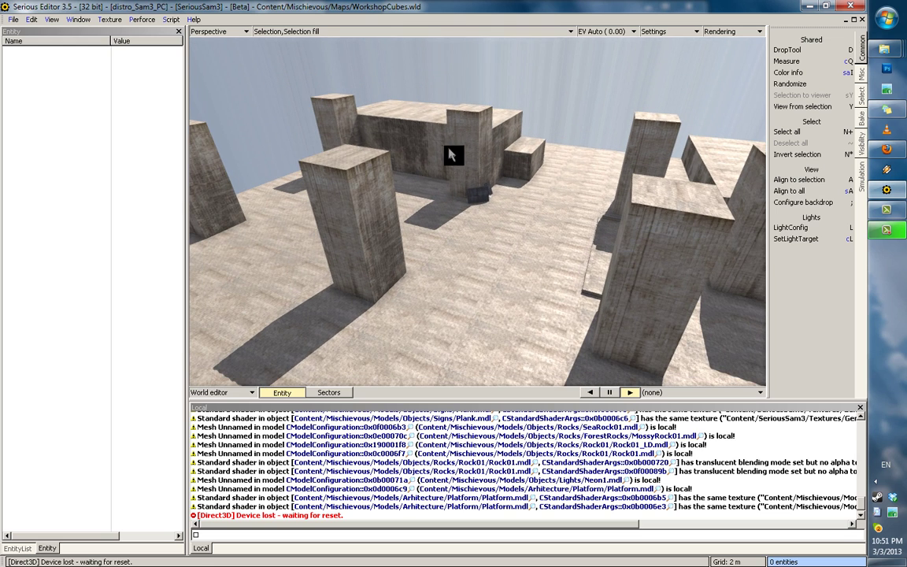
- Teleport the view to the top of the large concrete block, zoom out to the whole map and zoom back in near the pillars
{"action": "left_click", "coordinate": [394, 114], "text": "ctrl"}
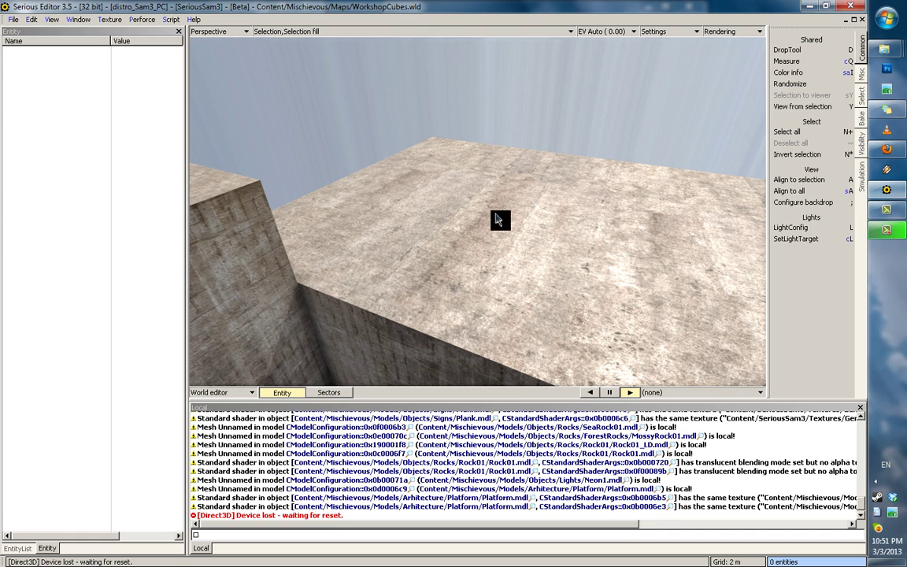
{"action": "scroll", "coordinate": [494, 221], "scroll_direction": "down", "scroll_amount": 6}
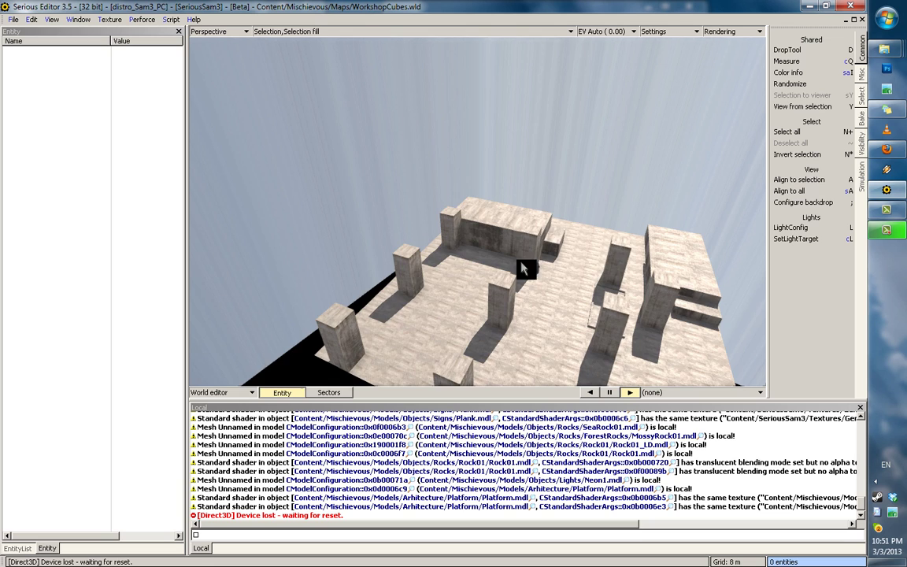
{"action": "scroll", "coordinate": [344, 217], "scroll_direction": "down", "scroll_amount": 6}
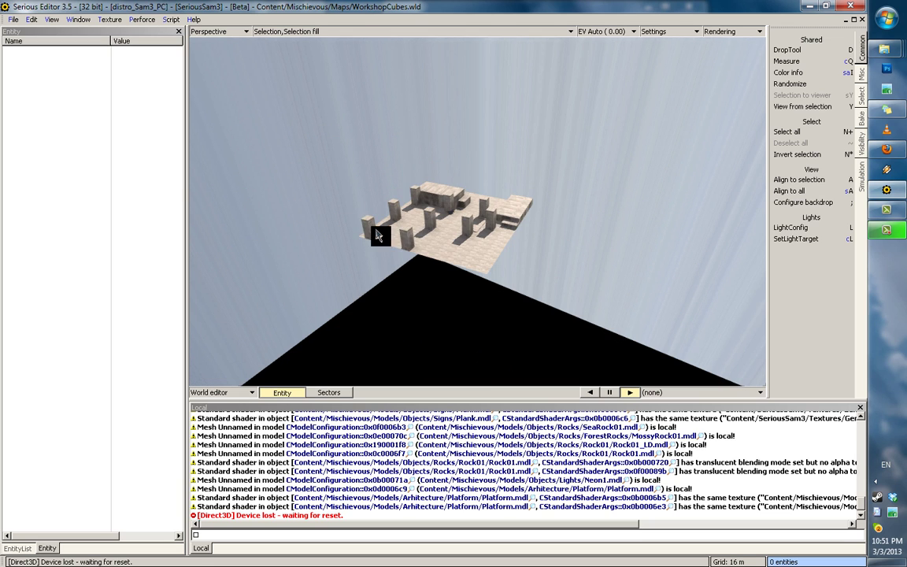
{"action": "scroll", "coordinate": [488, 221], "scroll_direction": "up", "scroll_amount": 12}
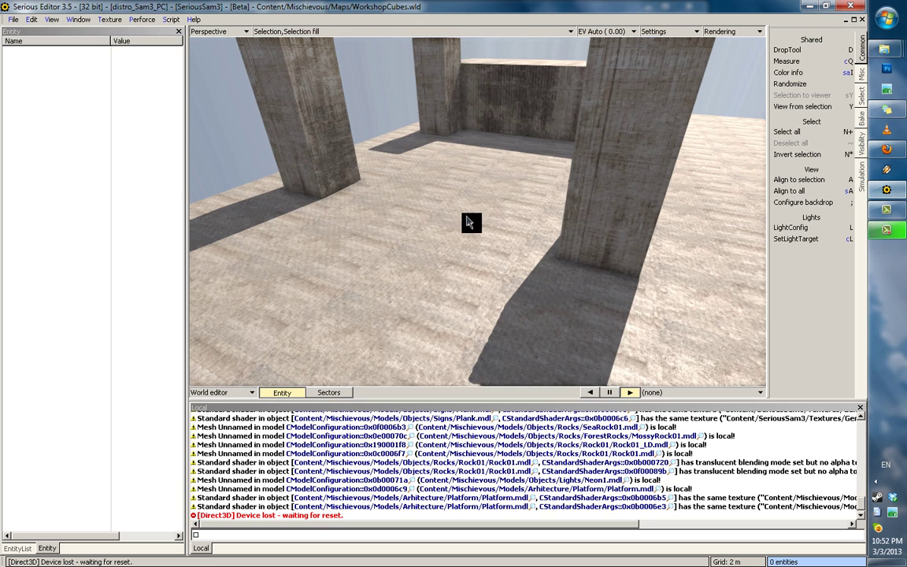
- Fly around the map and look at the pillars and sky from near ground level
{"action": "middle_click_drag", "start_coordinate": [467, 217], "coordinate": [416, 319]}
{"action": "right_click_drag", "start_coordinate": [572, 203], "coordinate": [532, 216]}
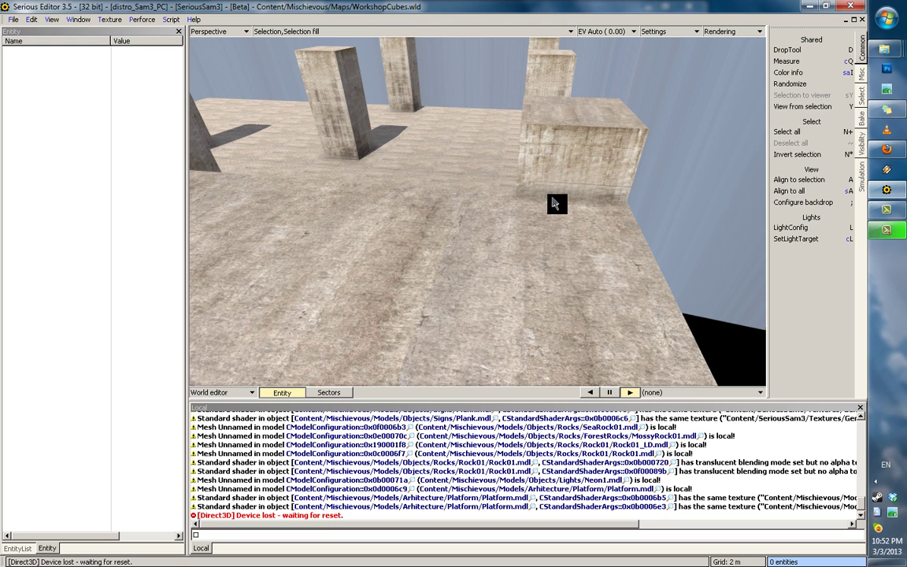
{"action": "right_click_drag", "start_coordinate": [554, 204], "coordinate": [516, 339]}
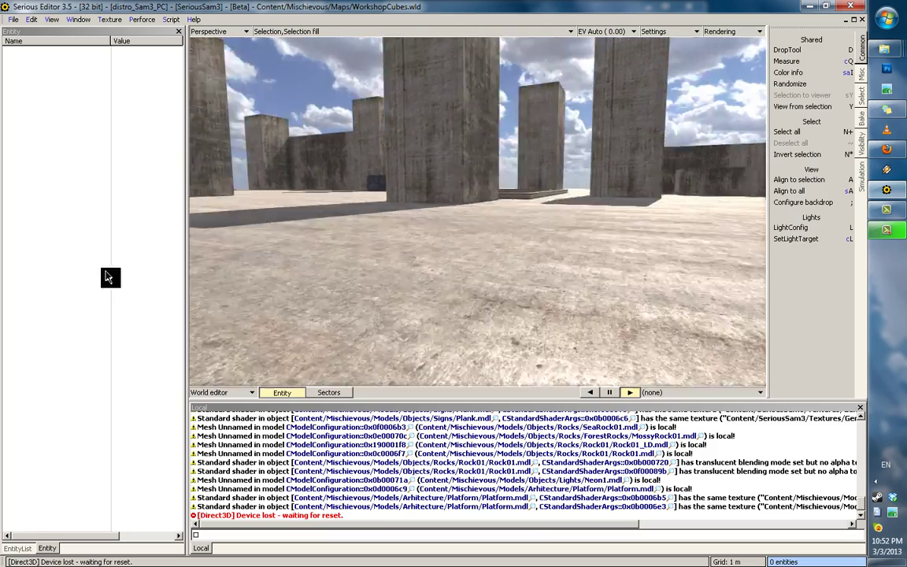
{"action": "right_click_drag", "start_coordinate": [108, 276], "coordinate": [75, 275]}
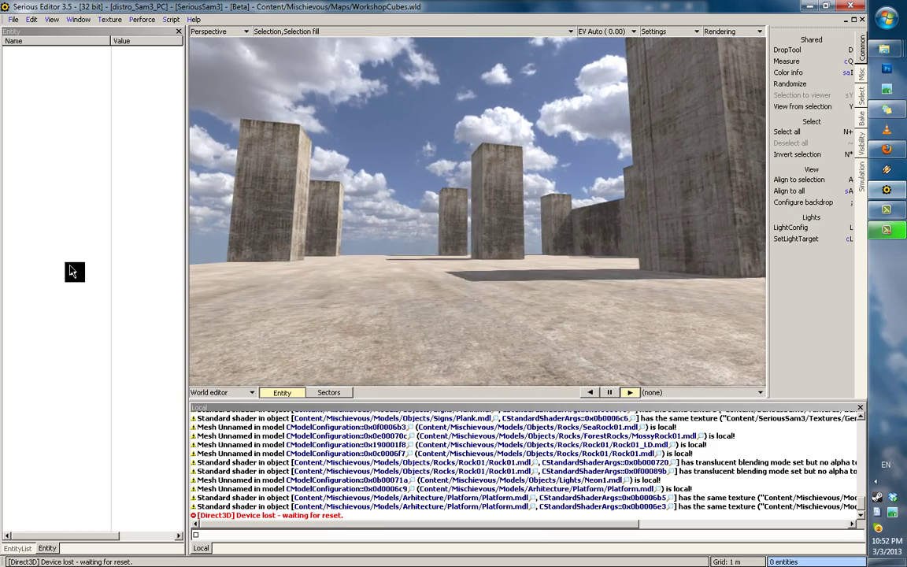
- Turn the view to the tall concrete pillar, select the concrete cubes model and clear the selection
{"action": "right_click_drag", "start_coordinate": [163, 280], "coordinate": [554, 223]}
{"action": "left_click", "coordinate": [534, 233]}
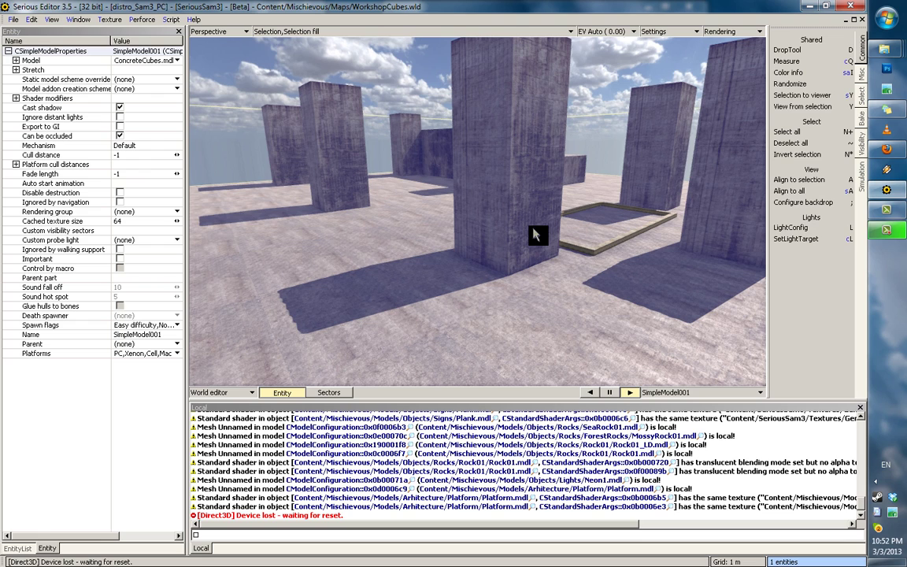
{"action": "key", "text": "grave"}
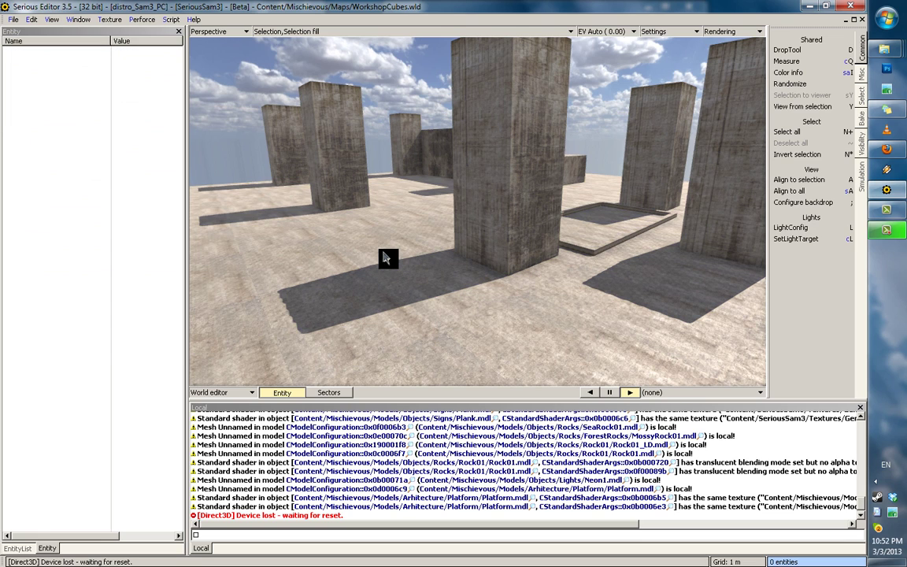
- Zoom out until the whole map is small, select the PannelWallThing model and deselect it
{"action": "right_click_drag", "start_coordinate": [197, 250], "coordinate": [335, 296]}
{"action": "right_click_drag", "start_coordinate": [486, 268], "coordinate": [524, 286]}
{"action": "scroll", "coordinate": [499, 204], "scroll_direction": "down", "scroll_amount": 2}
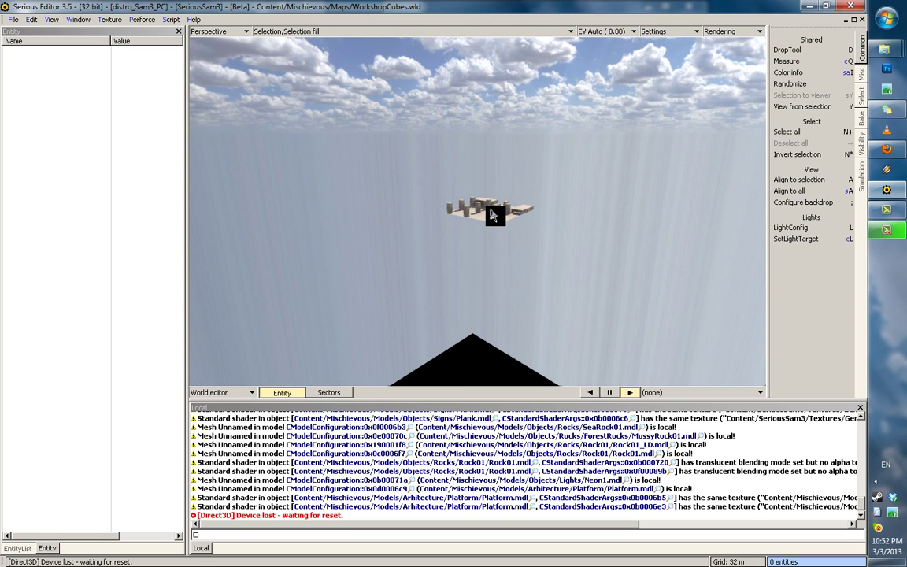
{"action": "left_click", "coordinate": [492, 214]}
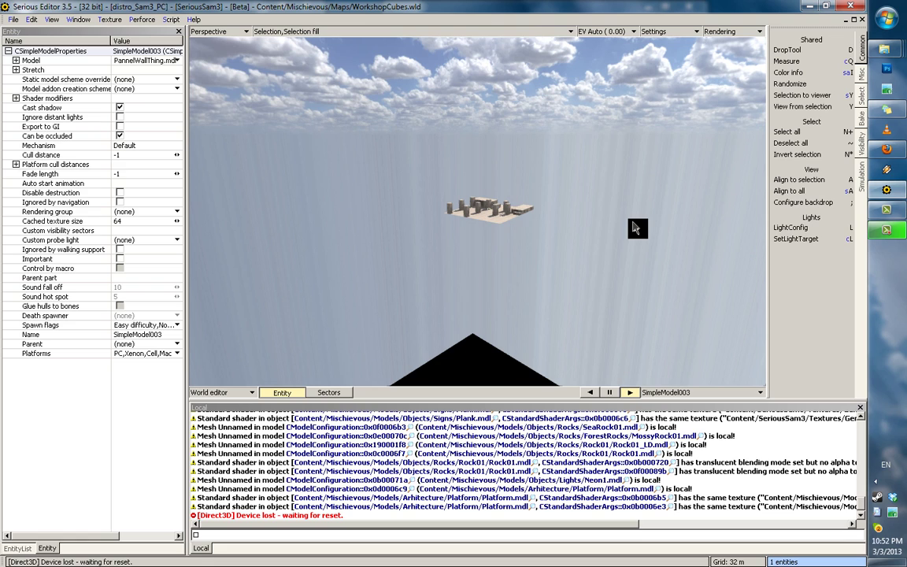
{"action": "left_click", "coordinate": [598, 222]}
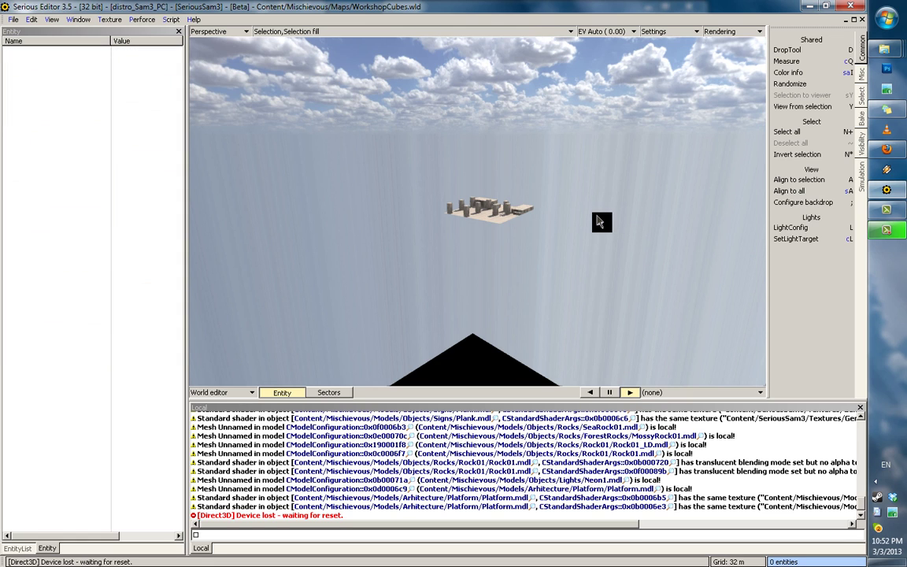
- Switch the perspective view to the plain grid rendering without sky and centre it on the entire world
{"action": "scroll", "coordinate": [598, 221], "scroll_direction": "down", "scroll_amount": 3}
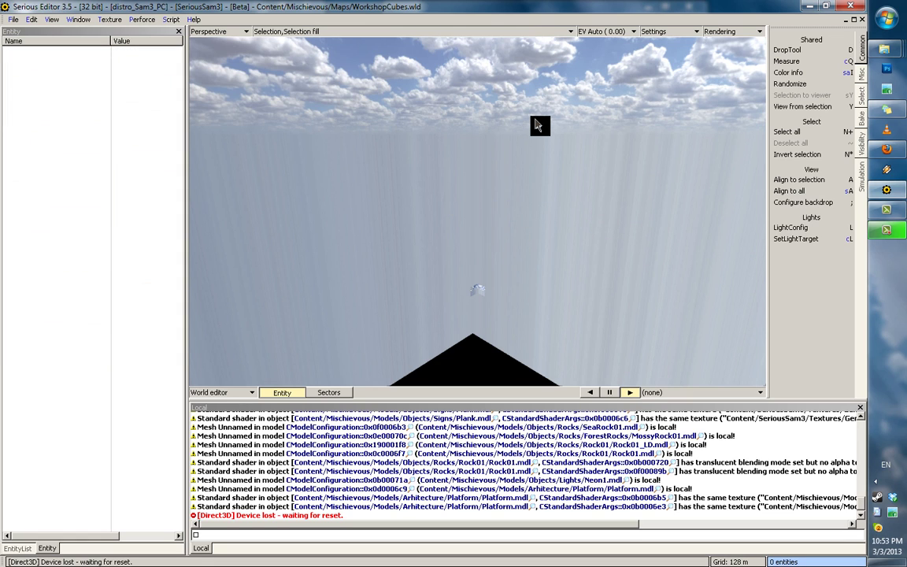
{"action": "key", "text": "BackSpace"}
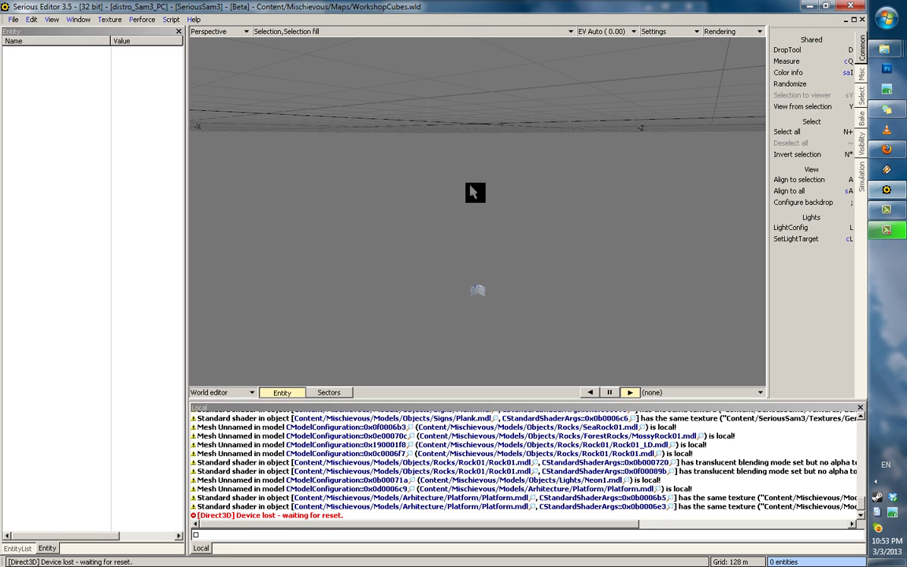
{"action": "key", "text": "a"}
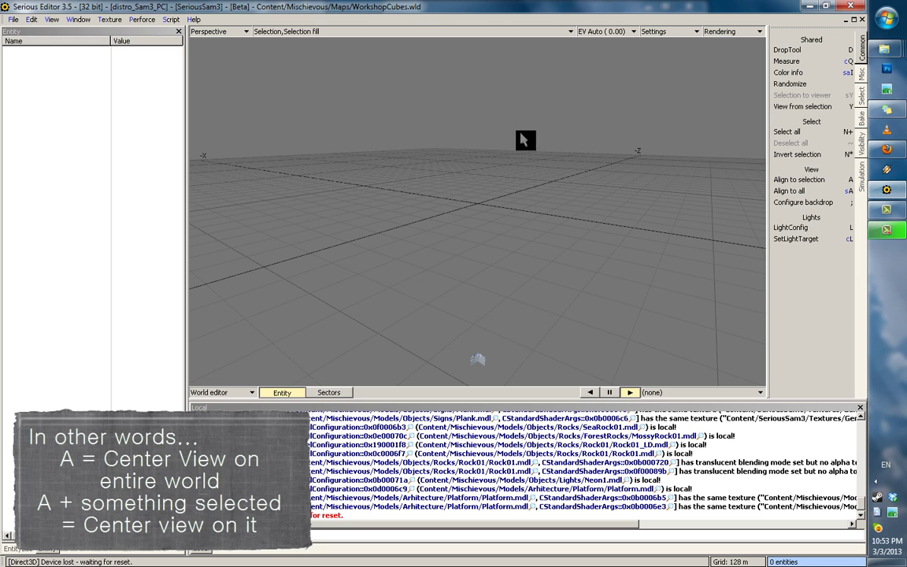
{"action": "middle_click_drag", "start_coordinate": [524, 130], "coordinate": [522, 280]}
{"action": "key", "text": "a"}
{"action": "scroll", "coordinate": [523, 246], "scroll_direction": "up", "scroll_amount": 6}
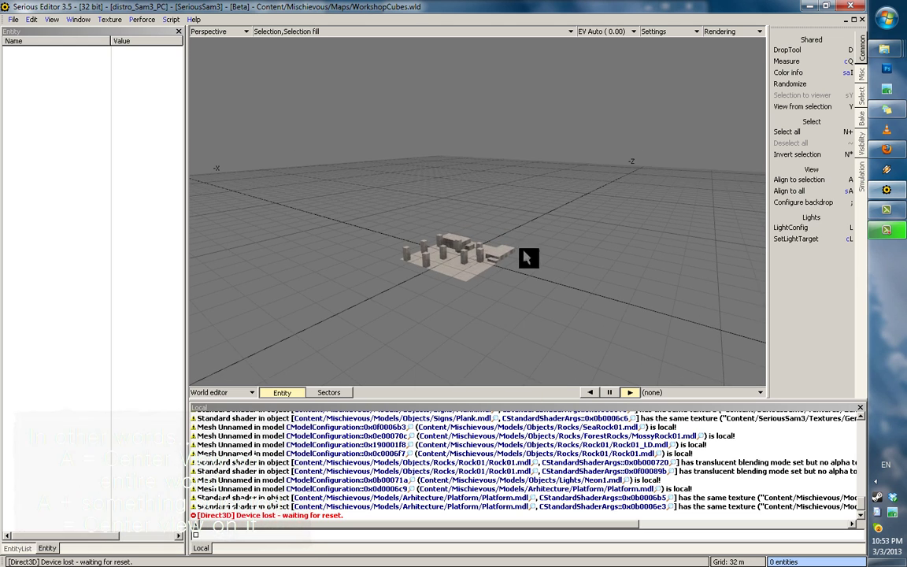
- Select the ConcreteCubes model, centre the view on it and clear the selection
{"action": "left_click", "coordinate": [486, 233]}
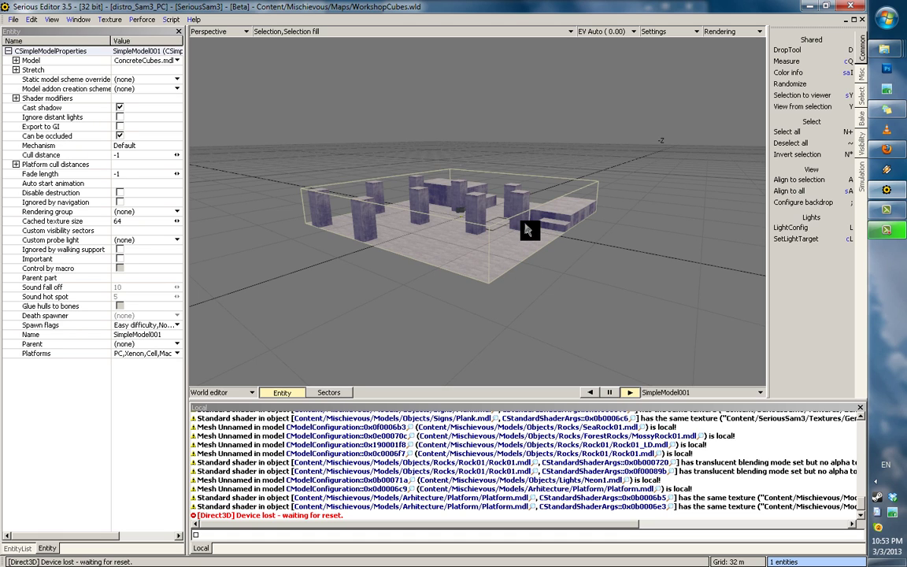
{"action": "left_click", "coordinate": [611, 251]}
{"action": "left_click", "coordinate": [498, 240]}
{"action": "key", "text": "a"}
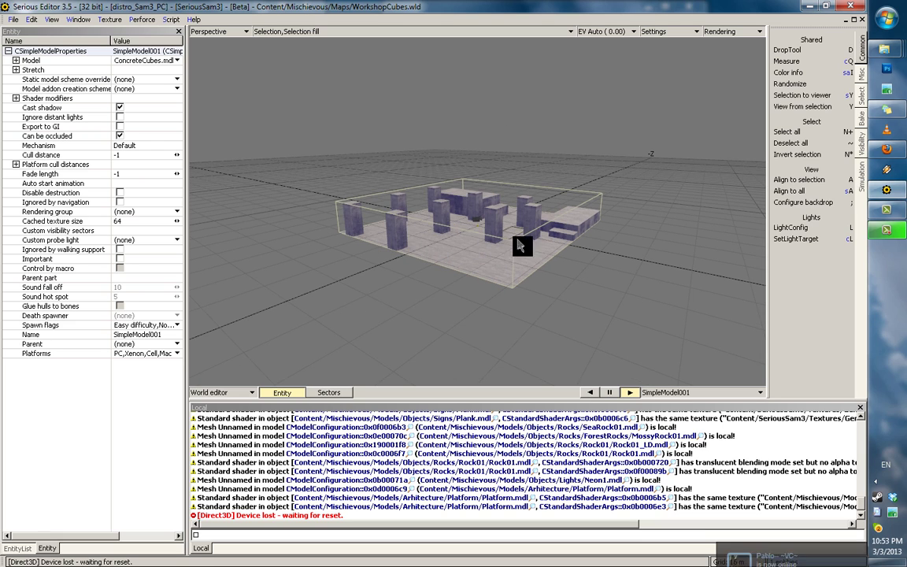
{"action": "left_click", "coordinate": [694, 226]}
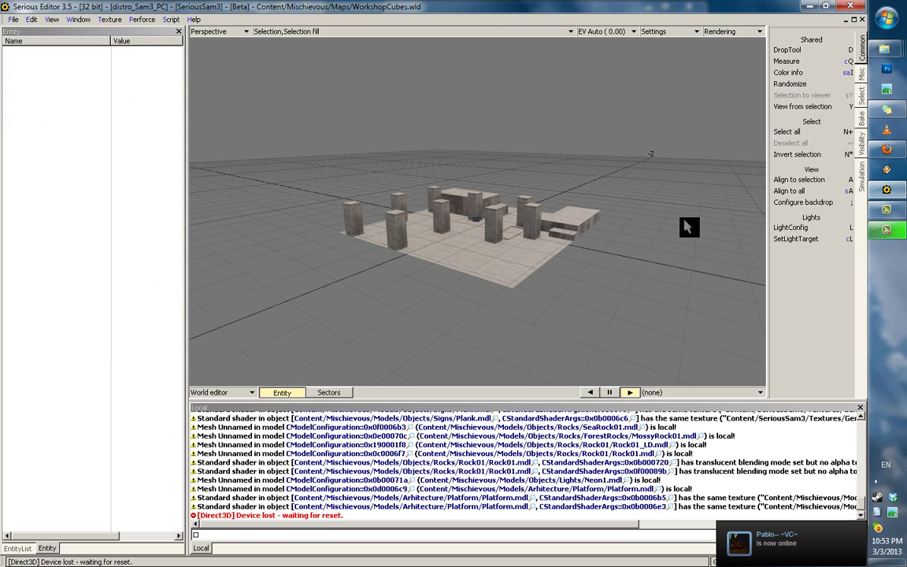
- Align the view to the entire world, select all entities and clear the selection
{"action": "key", "text": "shift+a"}
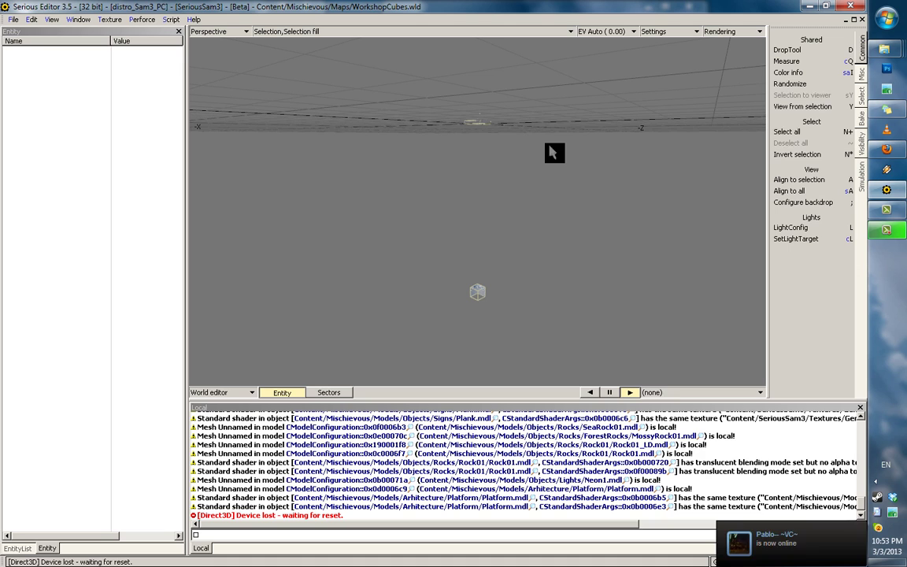
{"action": "key", "text": "KP_Add"}
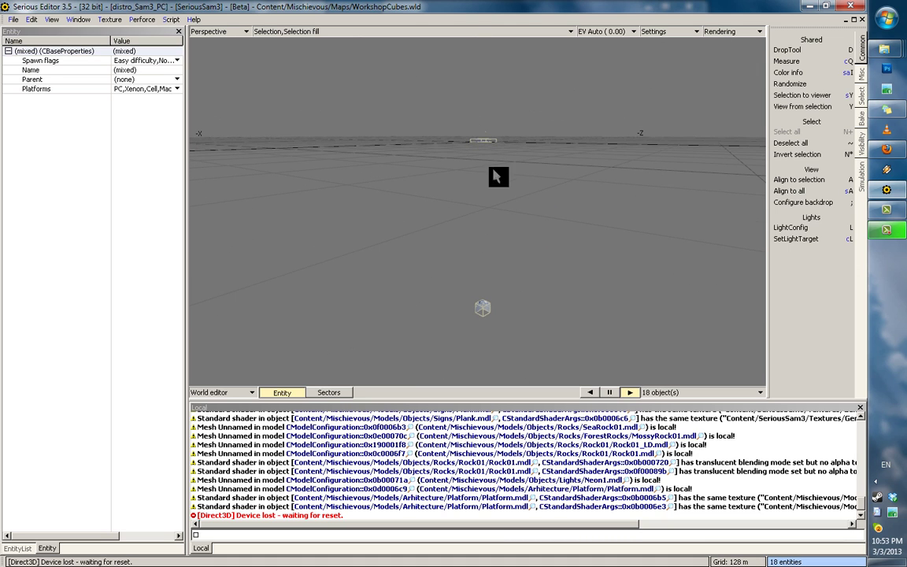
{"action": "middle_click_drag", "start_coordinate": [524, 117], "coordinate": [514, 217]}
{"action": "left_click", "coordinate": [541, 116]}
{"action": "middle_click_drag", "start_coordinate": [541, 117], "coordinate": [577, 302]}
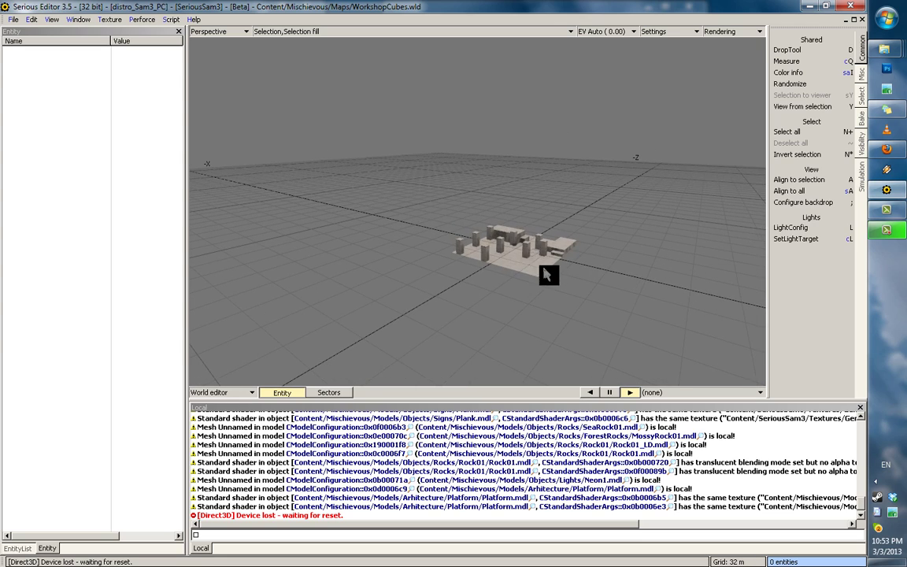
- Select and deselect the concrete cubes model, and bring the perspective view close to the pillars
{"action": "left_click", "coordinate": [525, 255]}
{"action": "middle_click_drag", "start_coordinate": [563, 243], "coordinate": [558, 187]}
{"action": "left_click", "coordinate": [598, 180]}
{"action": "right_click_drag", "start_coordinate": [558, 186], "coordinate": [555, 229]}
{"action": "middle_click_drag", "start_coordinate": [553, 225], "coordinate": [547, 277]}
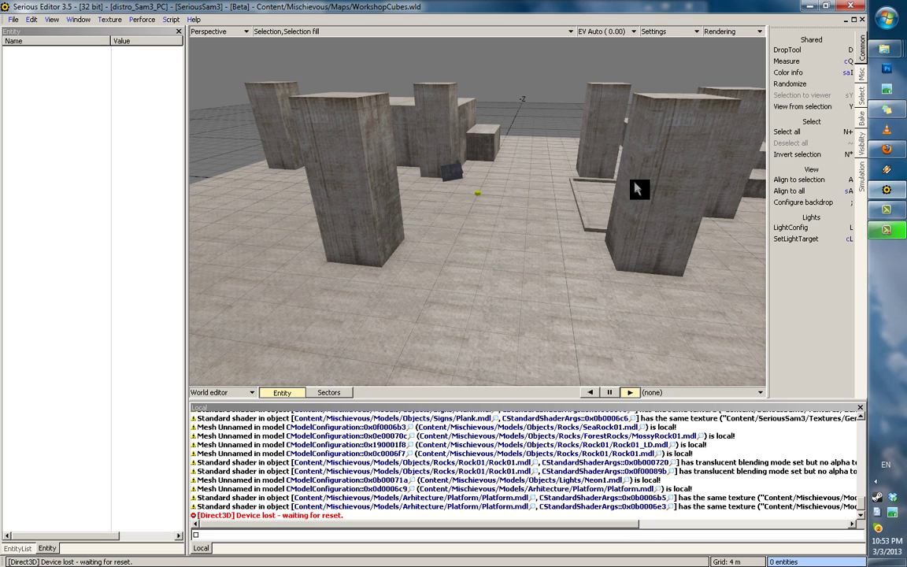
- Rotate and zoom the perspective view to look over the whole concrete map from above
{"action": "right_click_drag", "start_coordinate": [574, 197], "coordinate": [688, 200]}
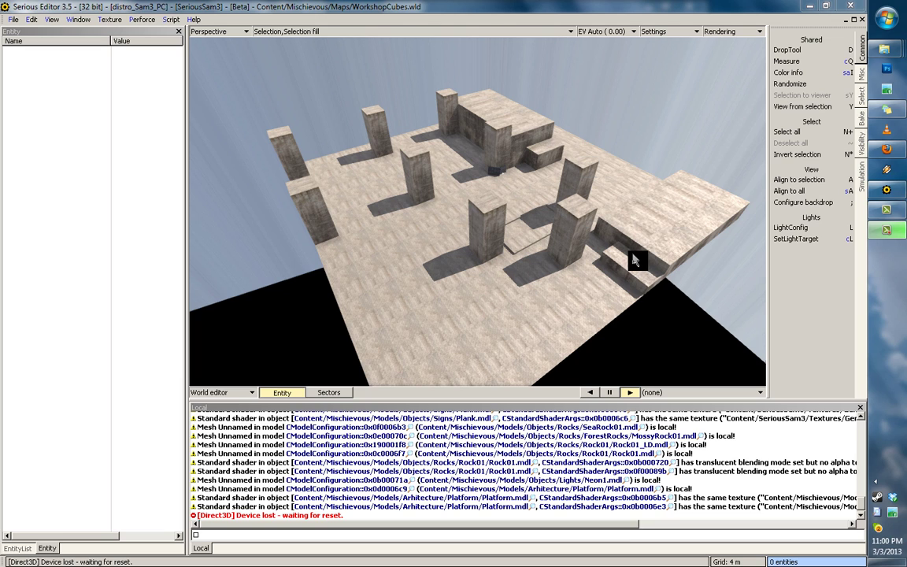
{"action": "middle_click_drag", "start_coordinate": [559, 194], "coordinate": [574, 226]}
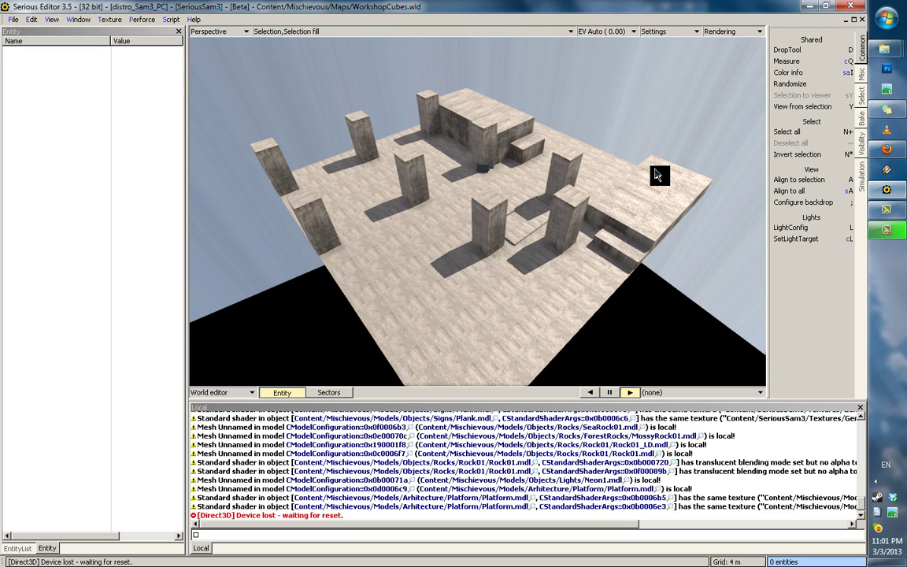
{"action": "scroll", "coordinate": [621, 257], "scroll_direction": "up", "scroll_amount": 2}
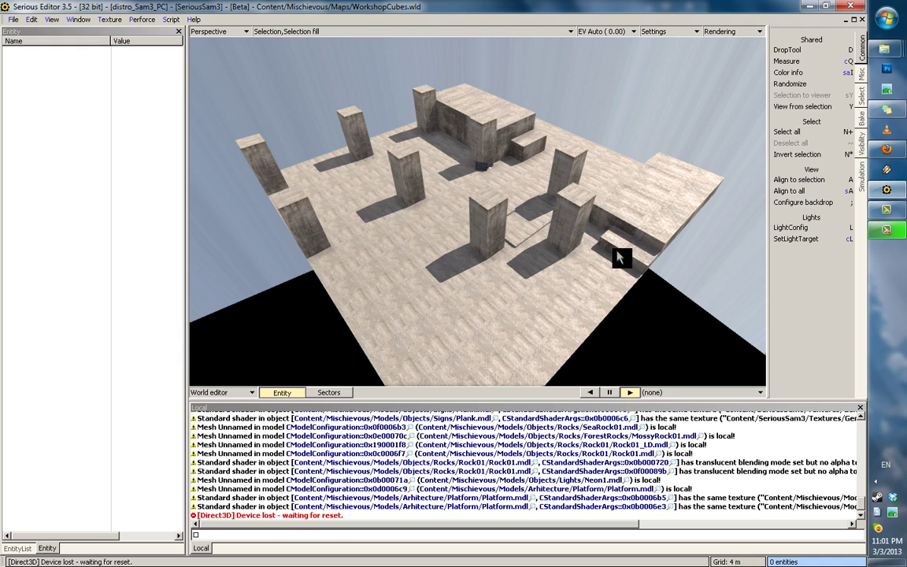
{"action": "scroll", "coordinate": [614, 240], "scroll_direction": "down", "scroll_amount": 1}
{"action": "right_click_drag", "start_coordinate": [614, 222], "coordinate": [508, 184]}
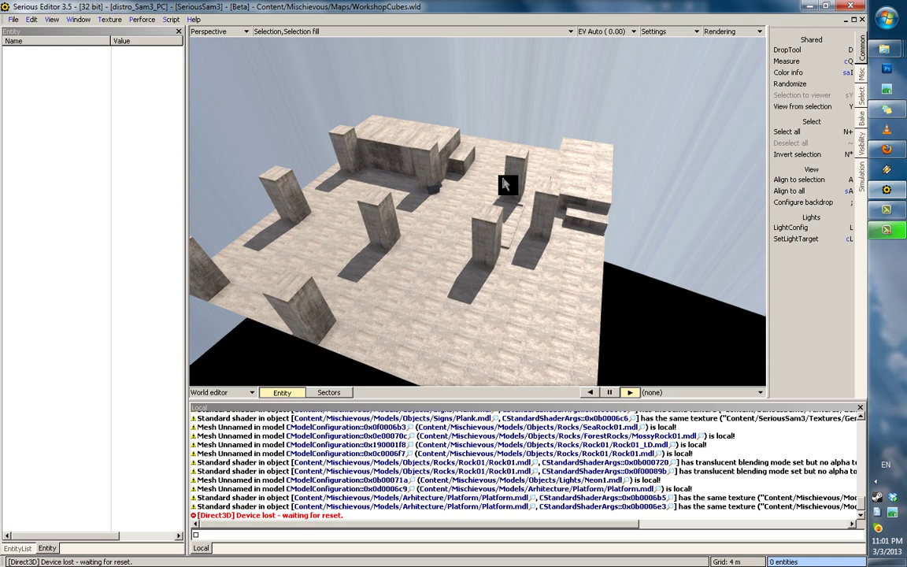
- Switch to the four-viewport layout and return to the single perspective view in full render mode
{"action": "key", "text": "space"}
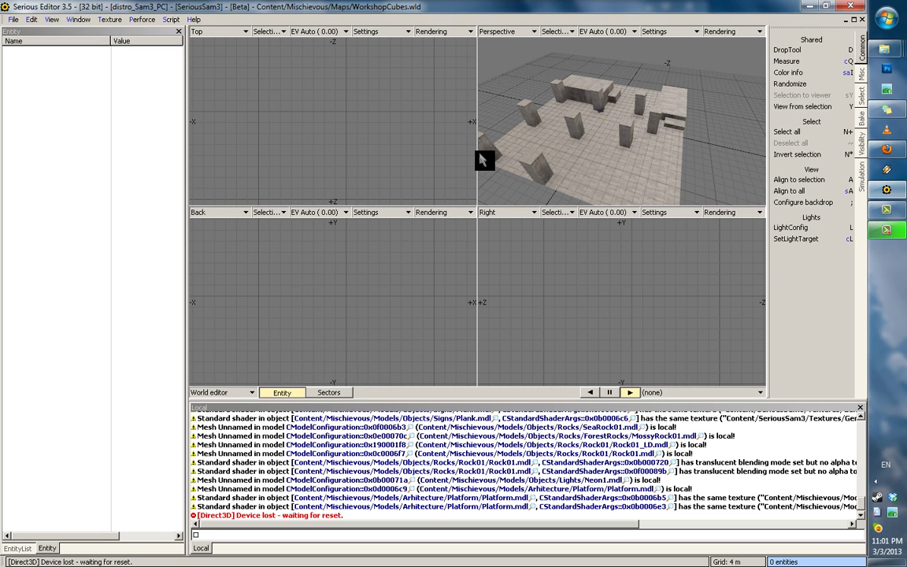
{"action": "scroll", "coordinate": [564, 154], "scroll_direction": "up", "scroll_amount": 2}
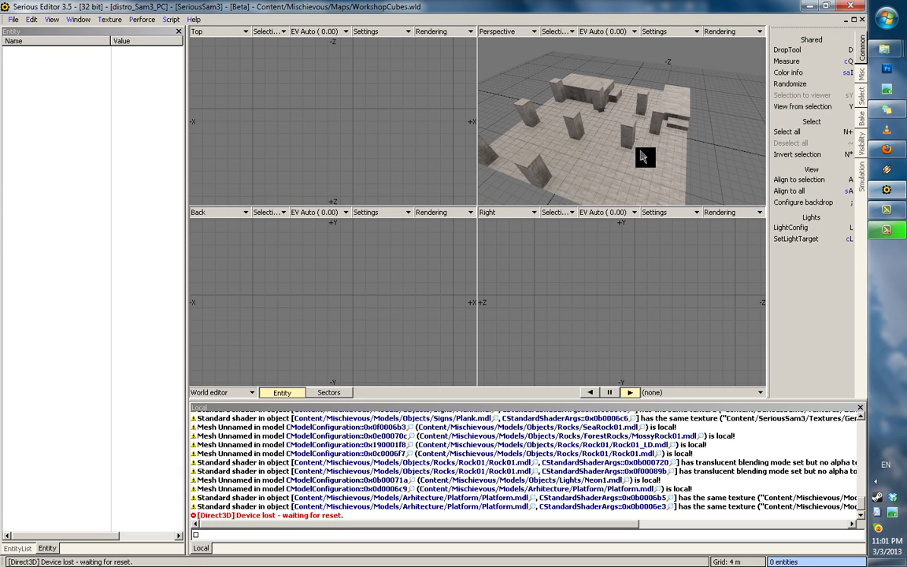
{"action": "key", "text": "KP_6"}
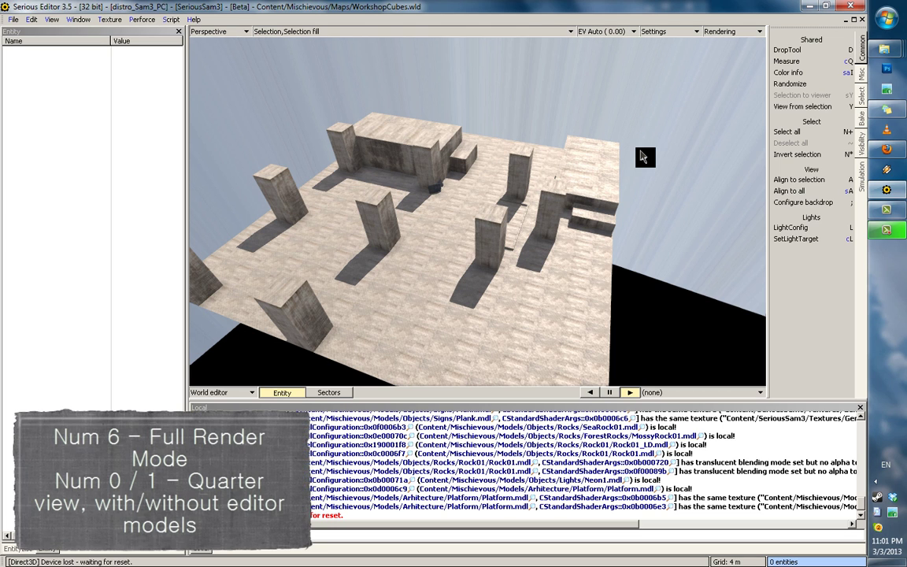
- Move the perspective view down to the corrugated metal panels by the concrete pillar and examine them from the front
{"action": "middle_click_drag", "start_coordinate": [532, 204], "coordinate": [575, 77]}
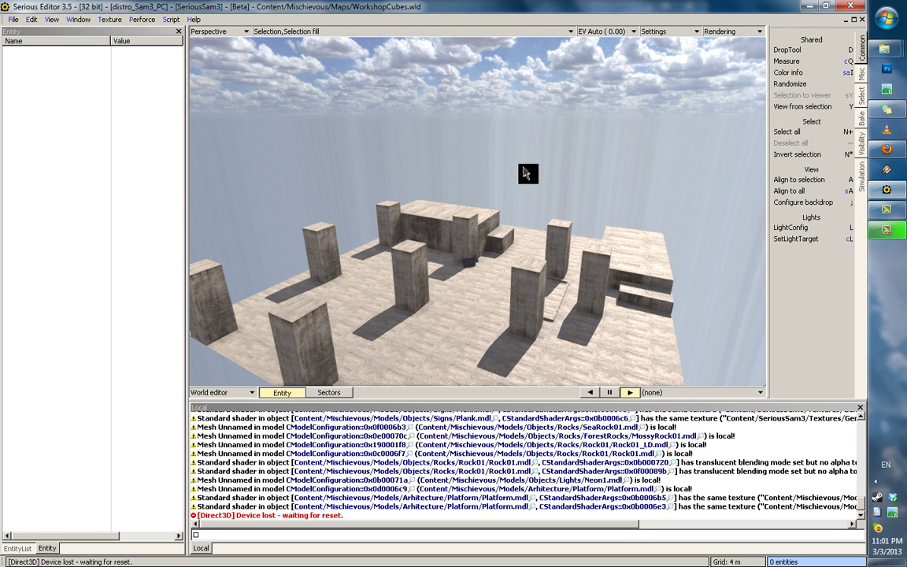
{"action": "scroll", "coordinate": [516, 176], "scroll_direction": "up", "scroll_amount": 3}
{"action": "middle_click_drag", "start_coordinate": [518, 298], "coordinate": [520, 304]}
{"action": "scroll", "coordinate": [519, 303], "scroll_direction": "up", "scroll_amount": 3}
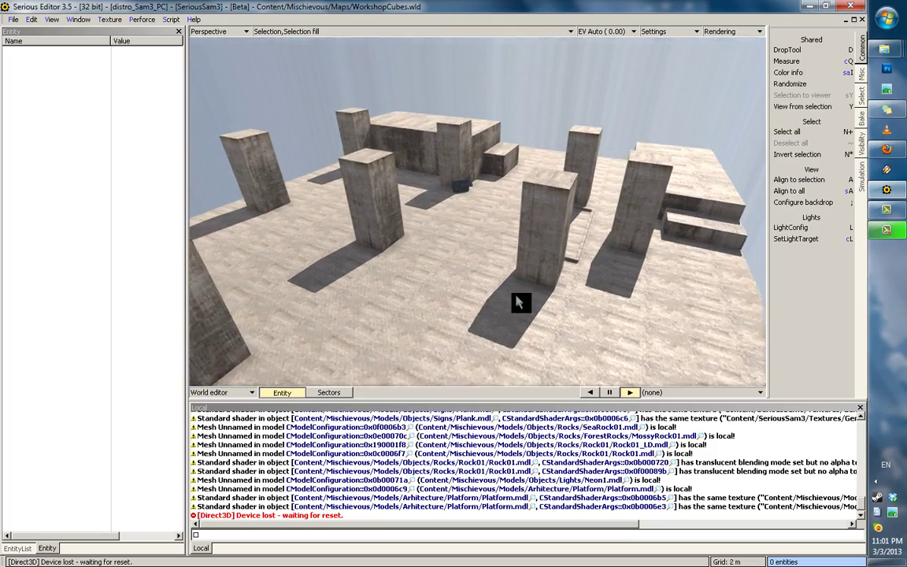
{"action": "scroll", "coordinate": [521, 302], "scroll_direction": "up", "scroll_amount": 5}
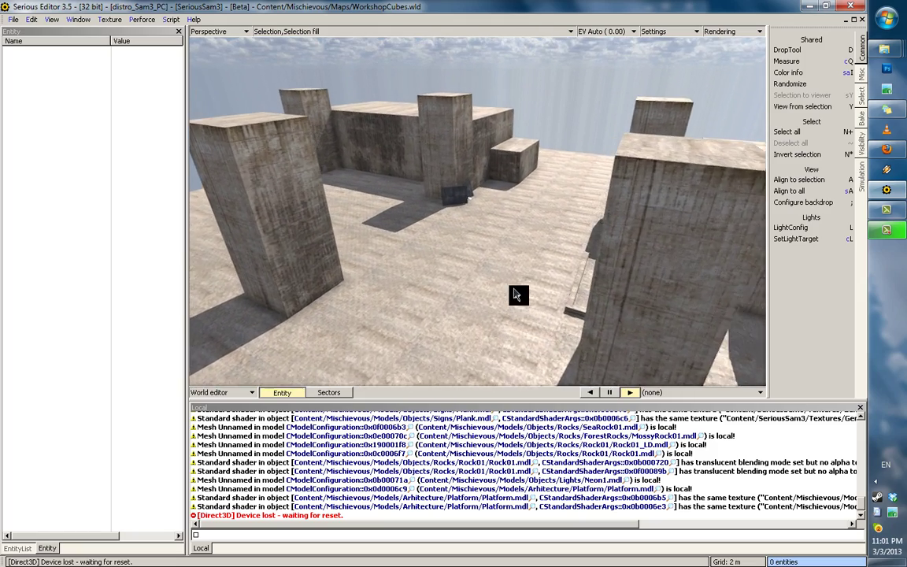
{"action": "scroll", "coordinate": [514, 285], "scroll_direction": "up", "scroll_amount": 5}
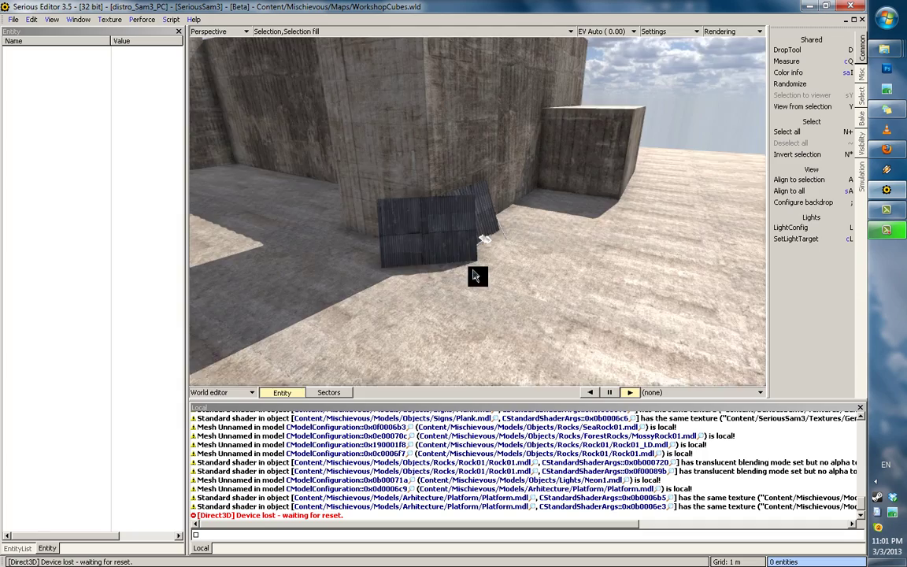
{"action": "middle_click_drag", "start_coordinate": [475, 276], "coordinate": [339, 278]}
{"action": "scroll", "coordinate": [411, 277], "scroll_direction": "up", "scroll_amount": 5}
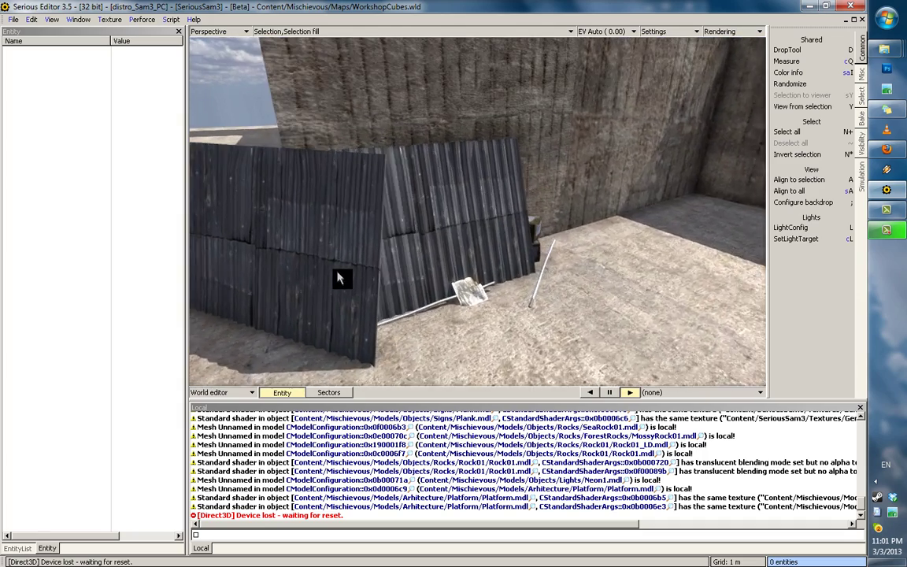
{"action": "right_click_drag", "start_coordinate": [340, 277], "coordinate": [435, 218]}
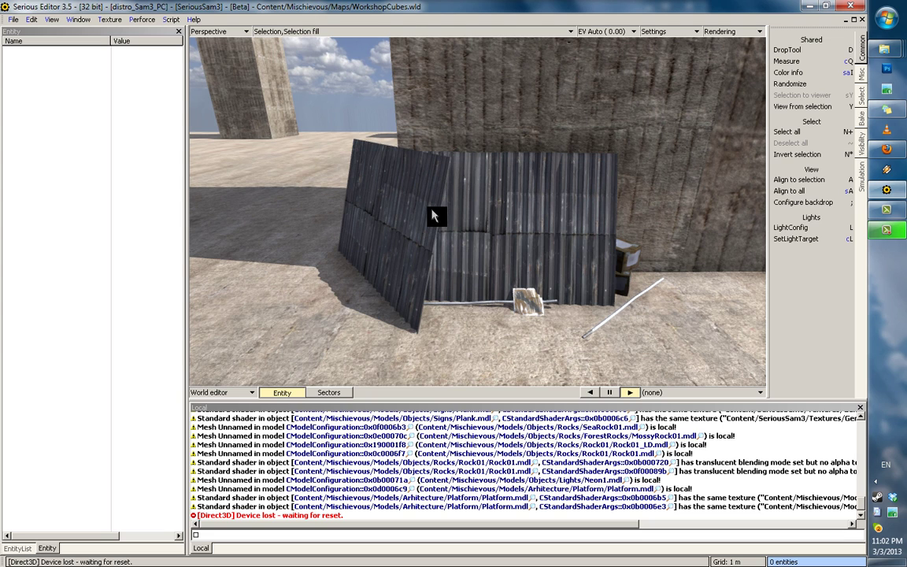
- Select the corrugated metal panels in turn, clear the selection and look towards the distant pillars
{"action": "left_click", "coordinate": [435, 217]}
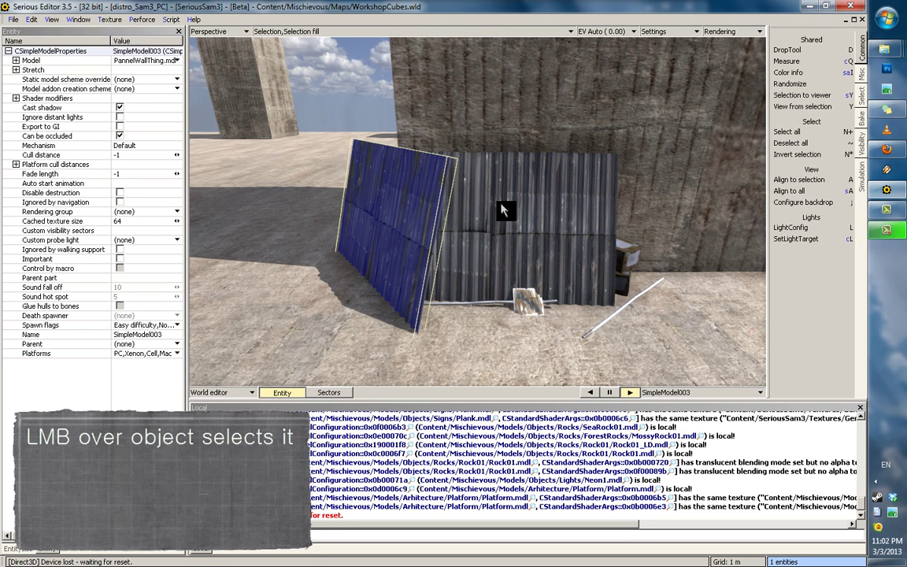
{"action": "left_click", "coordinate": [504, 207]}
{"action": "right_click_drag", "start_coordinate": [313, 193], "coordinate": [361, 153]}
{"action": "left_click", "coordinate": [416, 167]}
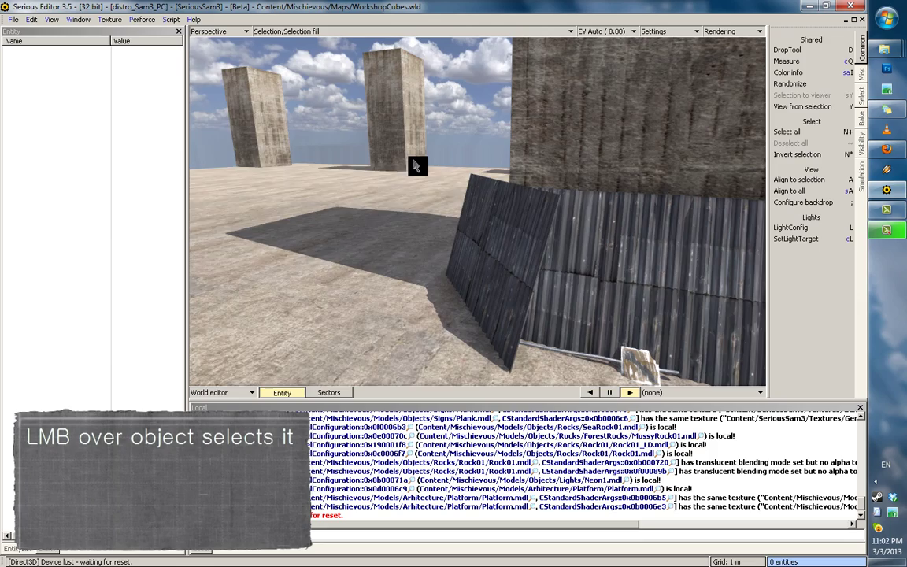
- Select the upper cardboard box beside the corrugated metal panels and bring it into clear view
{"action": "right_click_drag", "start_coordinate": [209, 142], "coordinate": [417, 169]}
{"action": "right_click_drag", "start_coordinate": [478, 192], "coordinate": [506, 253]}
{"action": "left_click", "coordinate": [508, 255]}
{"action": "left_click", "coordinate": [566, 247]}
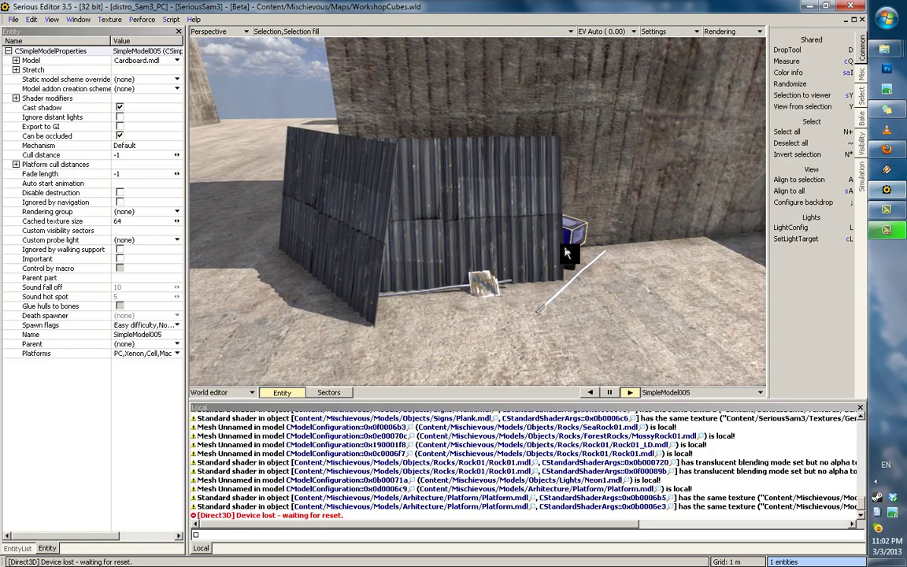
{"action": "right_click_drag", "start_coordinate": [565, 247], "coordinate": [501, 251]}
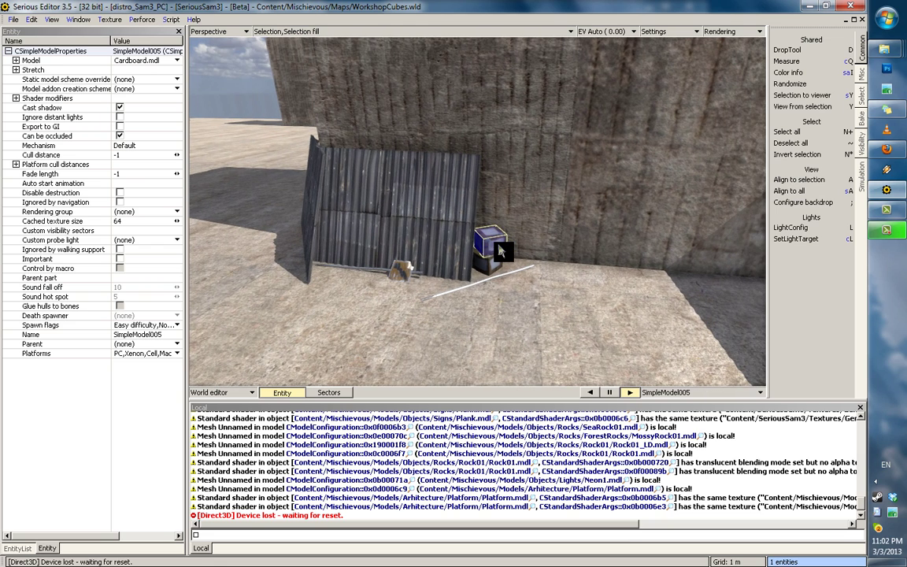
- Bring up the manipulator on the selected upper cardboard box and examine its move arrows and rotation rings
{"action": "key", "text": "ctrl"}
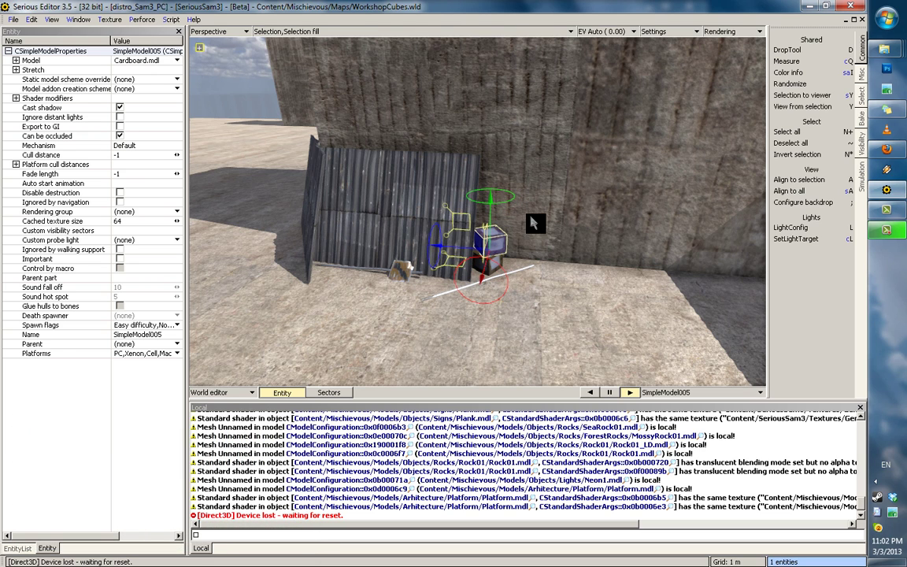
{"action": "left_click_drag", "start_coordinate": [490, 220], "coordinate": [508, 231]}
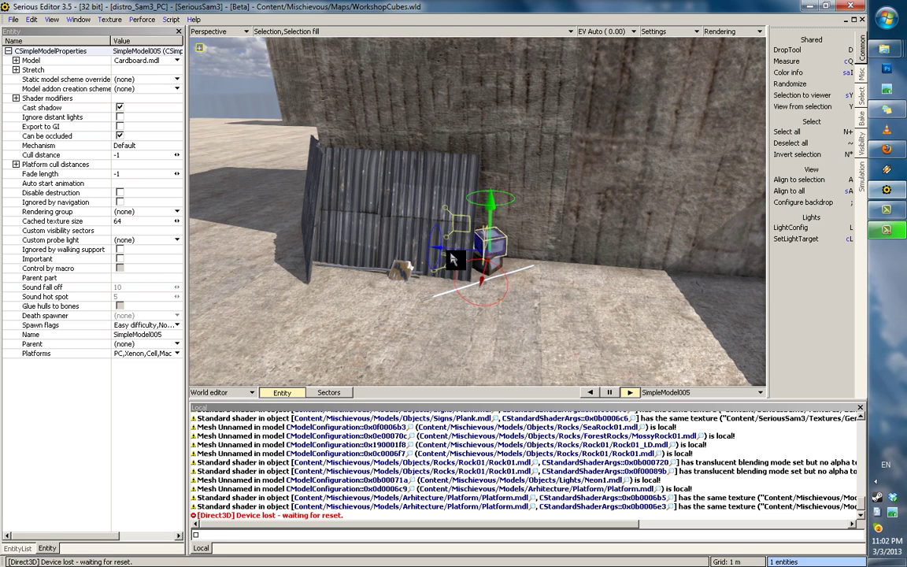
{"action": "mouse_move", "coordinate": [457, 253]}
{"action": "left_mouse_down"}
{"action": "mouse_move", "coordinate": [684, 263]}
{"action": "mouse_move", "coordinate": [455, 253]}
{"action": "left_mouse_up"}
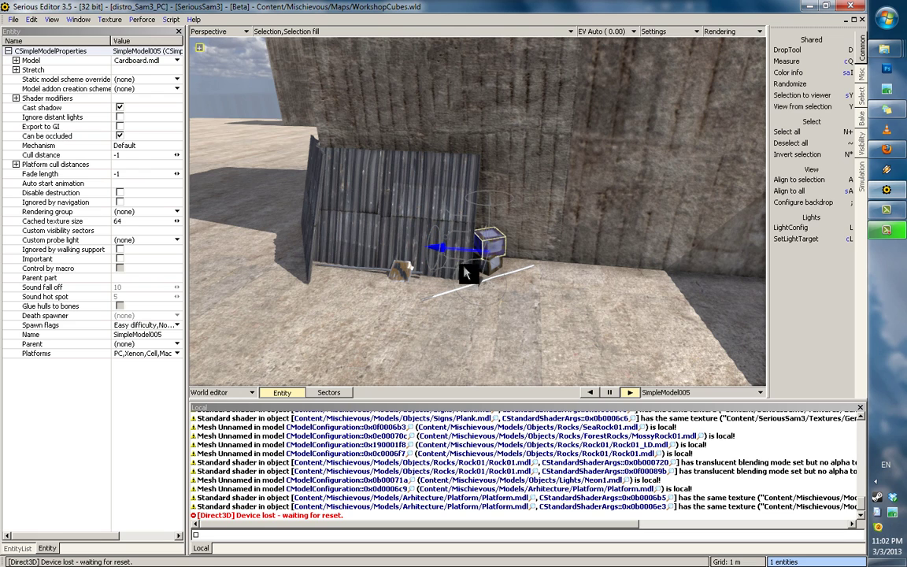
{"action": "left_click_drag", "start_coordinate": [483, 304], "coordinate": [508, 277]}
{"action": "middle_click_drag", "start_coordinate": [473, 256], "coordinate": [447, 242]}
{"action": "right_click_drag", "start_coordinate": [528, 236], "coordinate": [489, 230]}
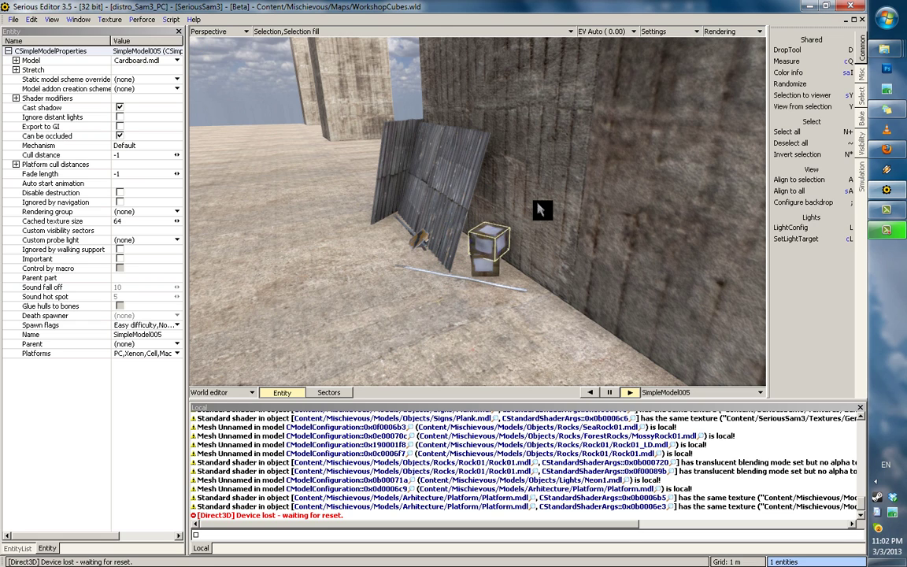
- Use the DropTool to place the selected cardboard box at several spots on the open ground away from the panels
{"action": "scroll", "coordinate": [536, 197], "scroll_direction": "up", "scroll_amount": 4}
{"action": "right_click_drag", "start_coordinate": [535, 206], "coordinate": [445, 240]}
{"action": "scroll", "coordinate": [543, 220], "scroll_direction": "down", "scroll_amount": 1}
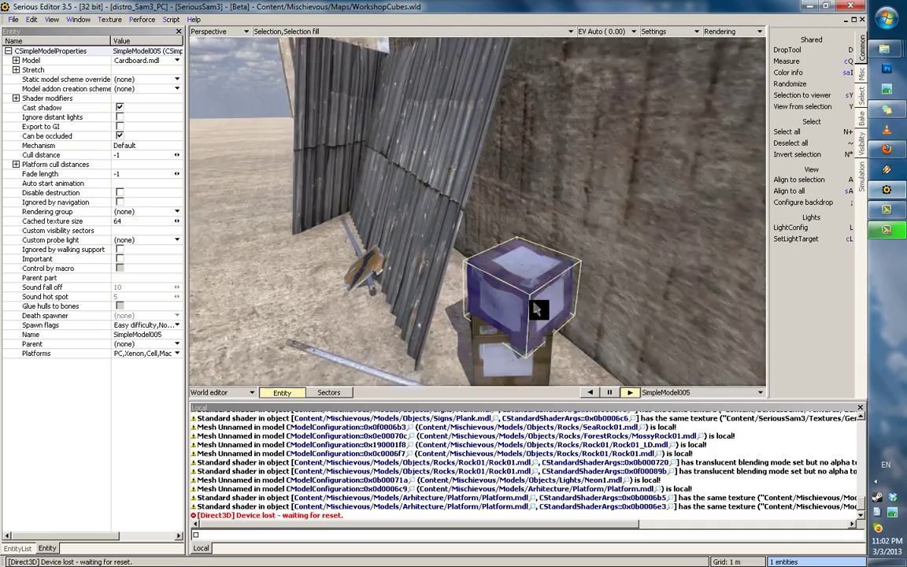
{"action": "scroll", "coordinate": [541, 218], "scroll_direction": "down", "scroll_amount": 1}
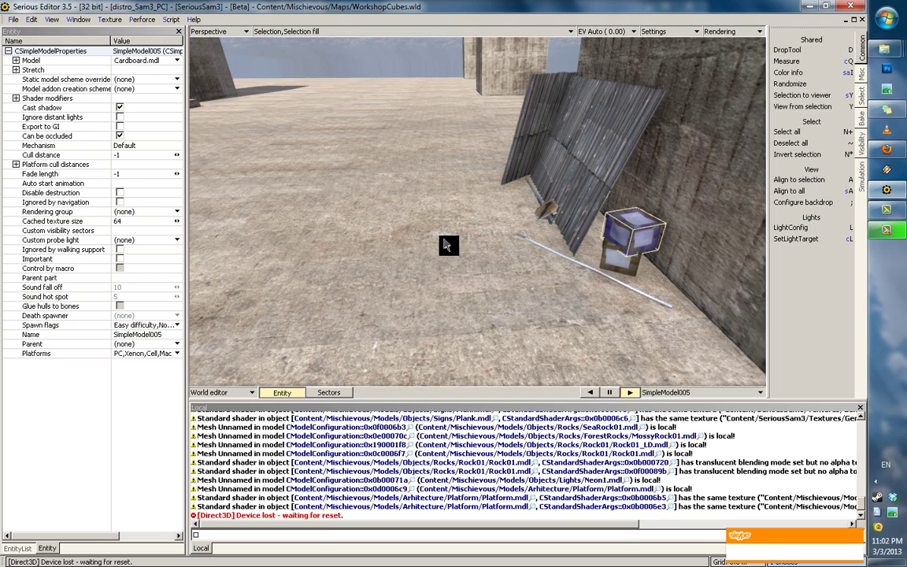
{"action": "scroll", "coordinate": [445, 241], "scroll_direction": "down", "scroll_amount": 2}
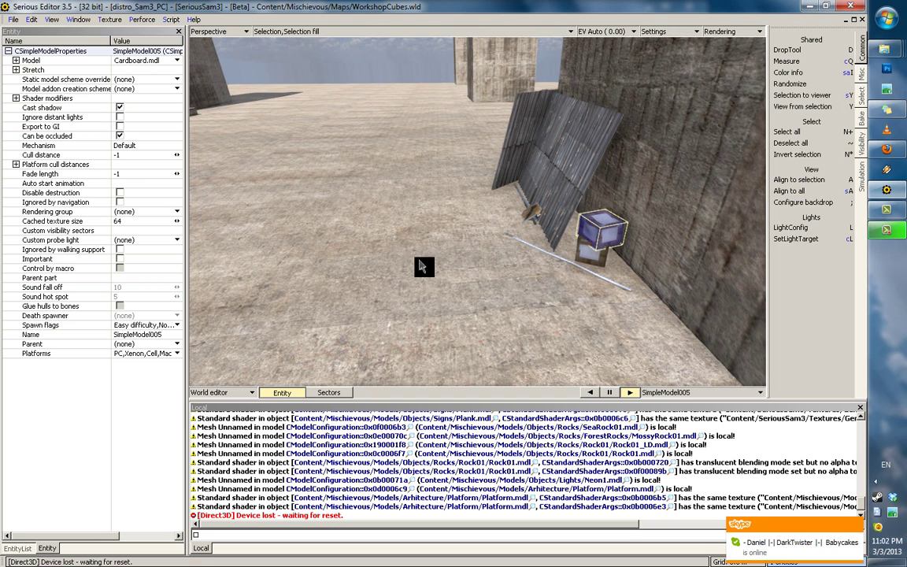
{"action": "key", "text": "space"}
{"action": "key", "text": "d"}
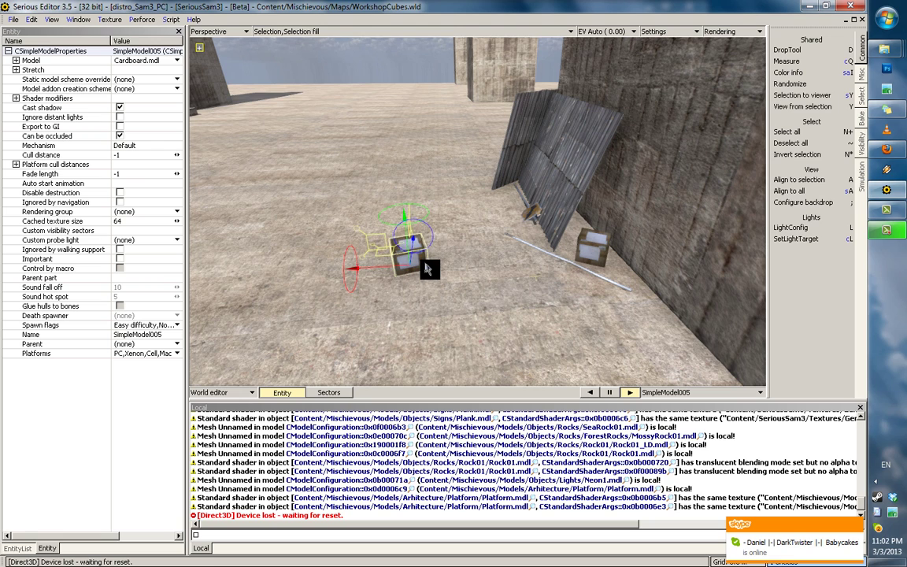
{"action": "left_click", "coordinate": [327, 300]}
{"action": "double_click", "coordinate": [285, 206], "text": "ctrl"}
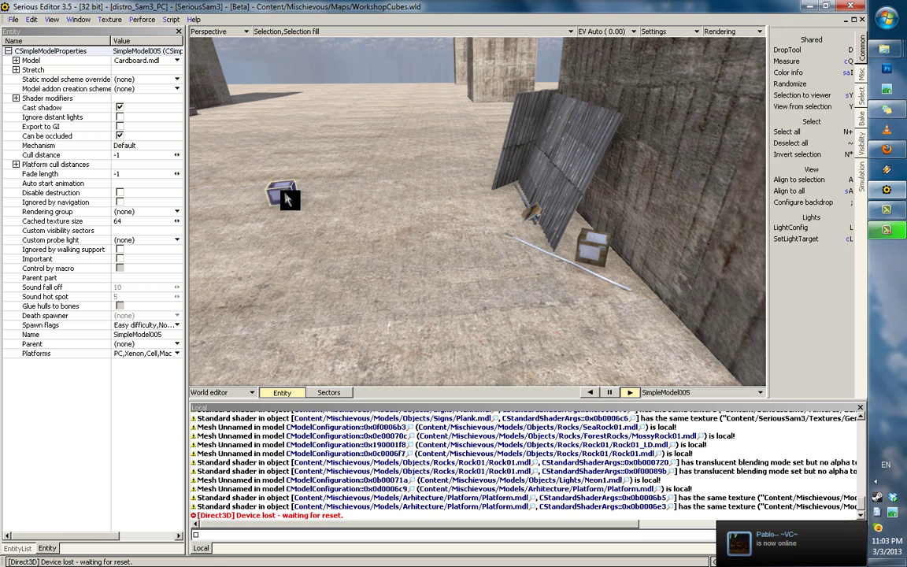
{"action": "key", "text": "d"}
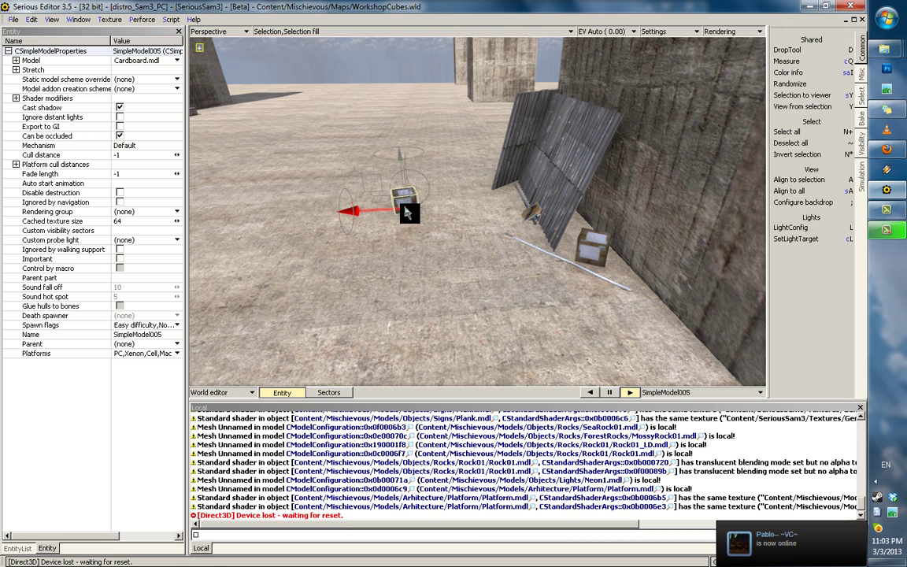
{"action": "key", "text": "d"}
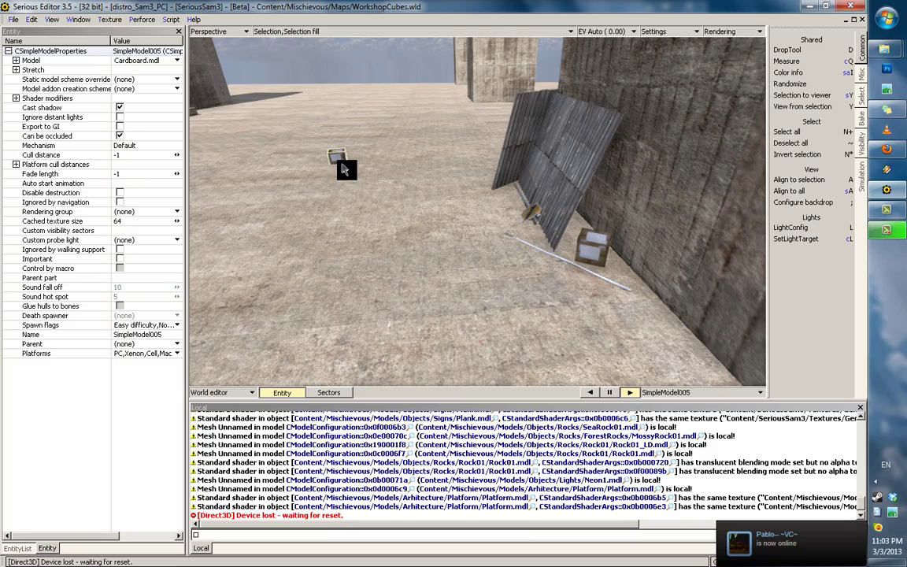
- Centre the view on the dropped cardboard box and move the box freely around its place on the ground
{"action": "key", "text": "a"}
{"action": "middle_click_drag", "start_coordinate": [470, 214], "coordinate": [572, 285]}
{"action": "right_click_drag", "start_coordinate": [573, 285], "coordinate": [494, 259]}
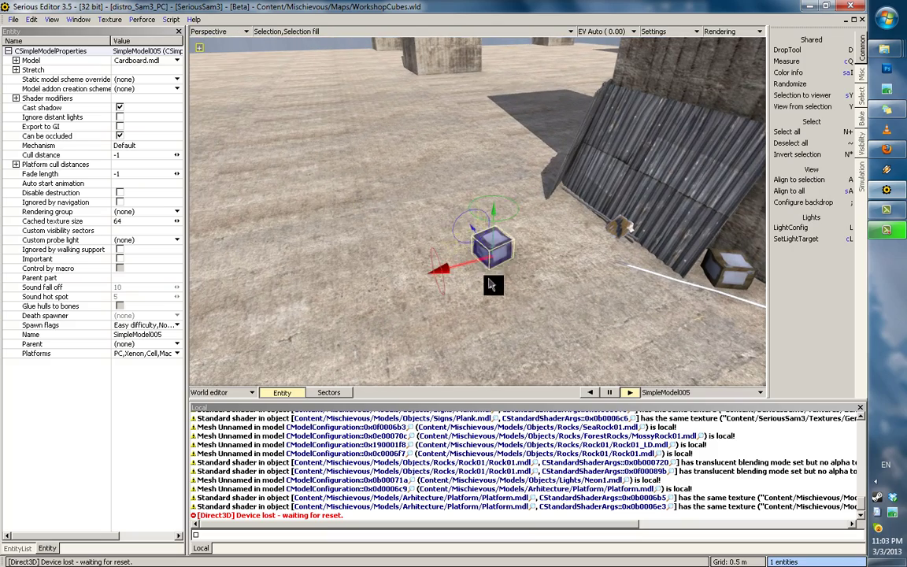
{"action": "right_click_drag", "start_coordinate": [546, 198], "coordinate": [516, 245]}
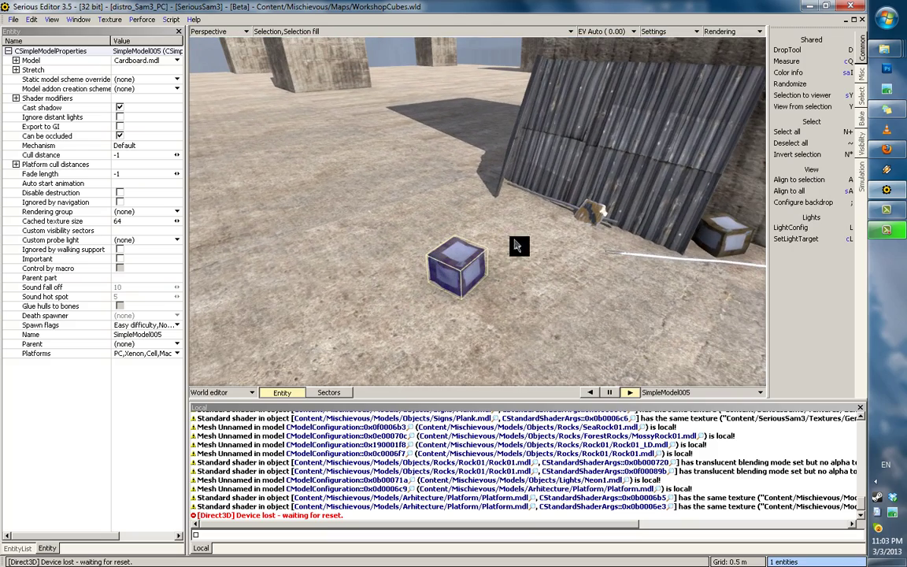
{"action": "right_click_drag", "start_coordinate": [512, 211], "coordinate": [497, 275]}
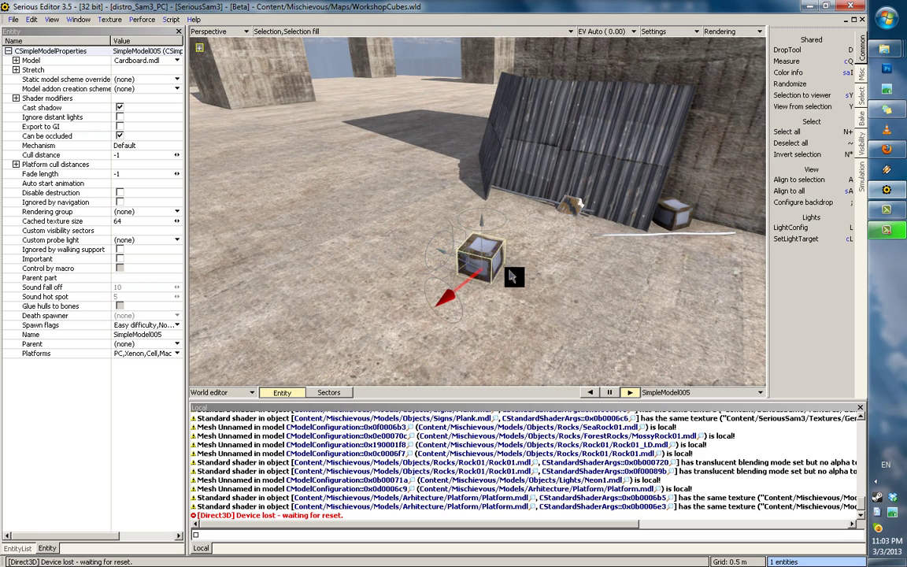
{"action": "right_click_drag", "start_coordinate": [530, 256], "coordinate": [607, 245]}
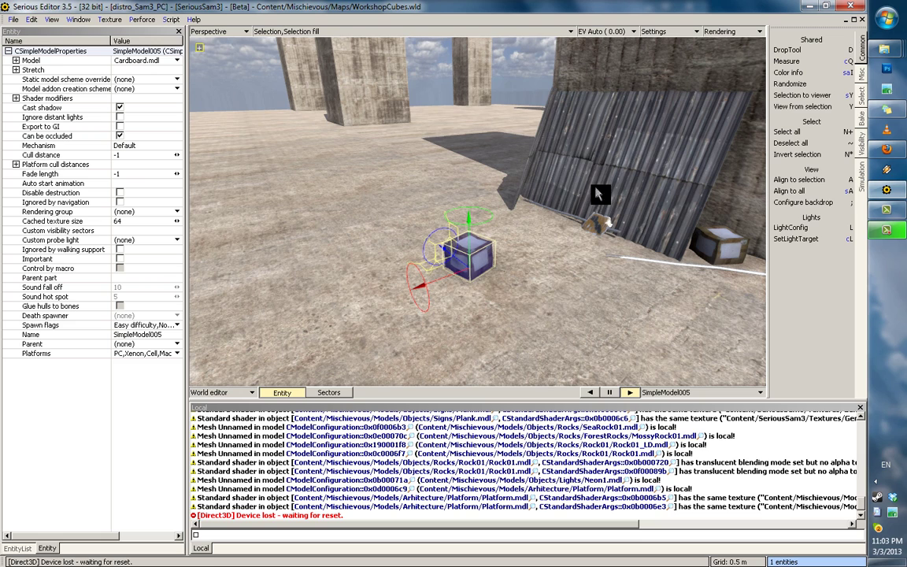
{"action": "left_click_drag", "start_coordinate": [536, 271], "coordinate": [495, 272]}
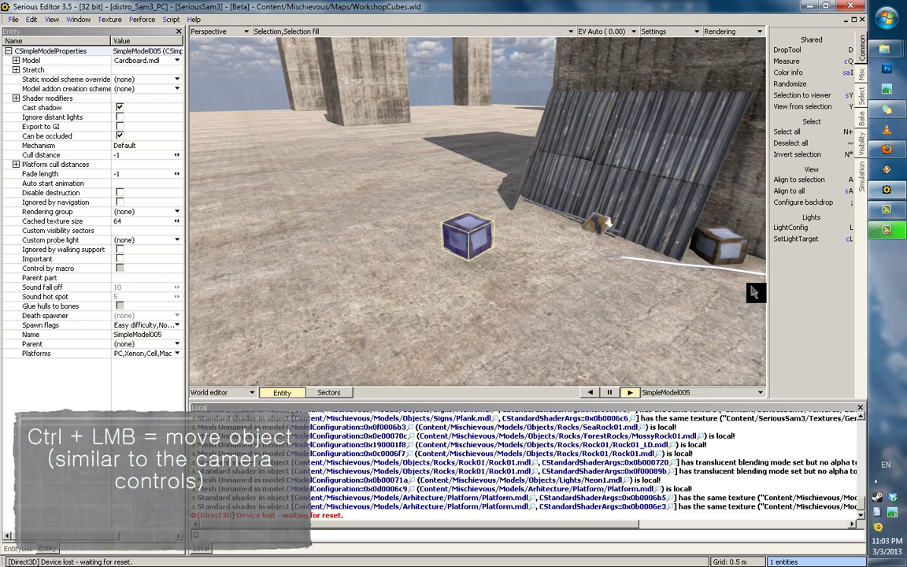
{"action": "key", "text": "ctrl"}
{"action": "left_click_drag", "start_coordinate": [549, 265], "coordinate": [525, 314], "text": "ctrl"}
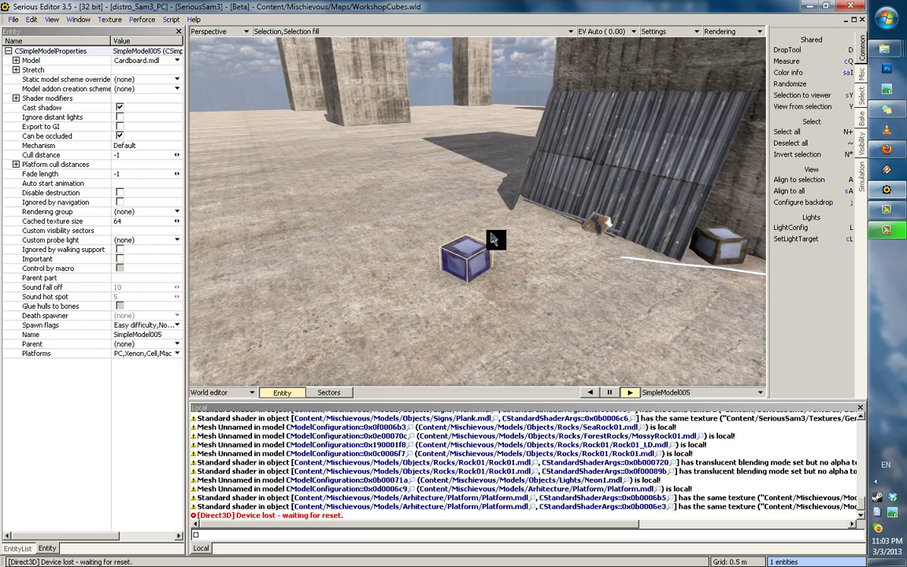
- Copy the upper cardboard box, paste eleven copies across the ground in front of the panels, and clear the selection
{"action": "middle_click_drag", "start_coordinate": [487, 270], "coordinate": [626, 239]}
{"action": "mouse_move", "coordinate": [600, 241]}
{"action": "right_mouse_down"}
{"action": "mouse_move", "coordinate": [456, 298]}
{"action": "mouse_move", "coordinate": [506, 140]}
{"action": "mouse_move", "coordinate": [484, 216]}
{"action": "mouse_move", "coordinate": [533, 208]}
{"action": "mouse_move", "coordinate": [604, 248]}
{"action": "right_mouse_up"}
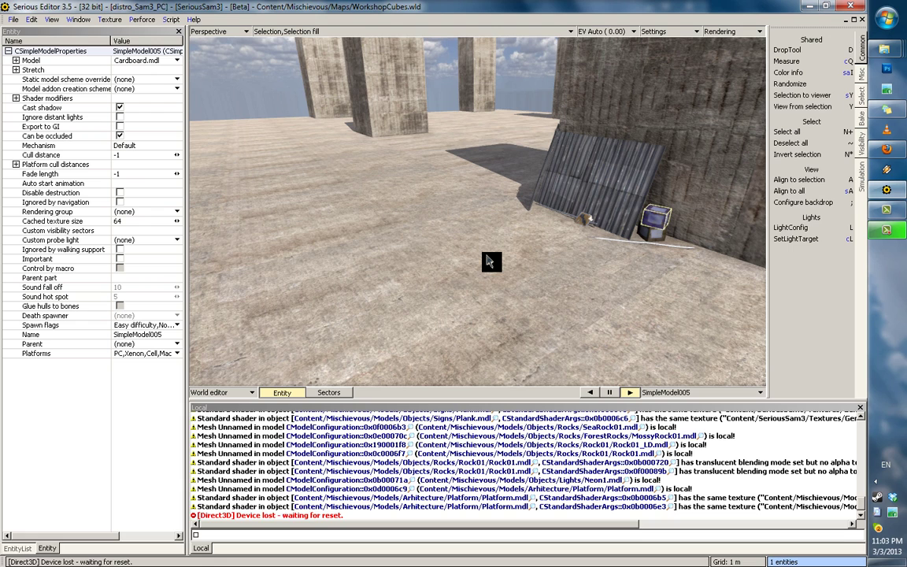
{"action": "key", "text": "ctrl+v"}
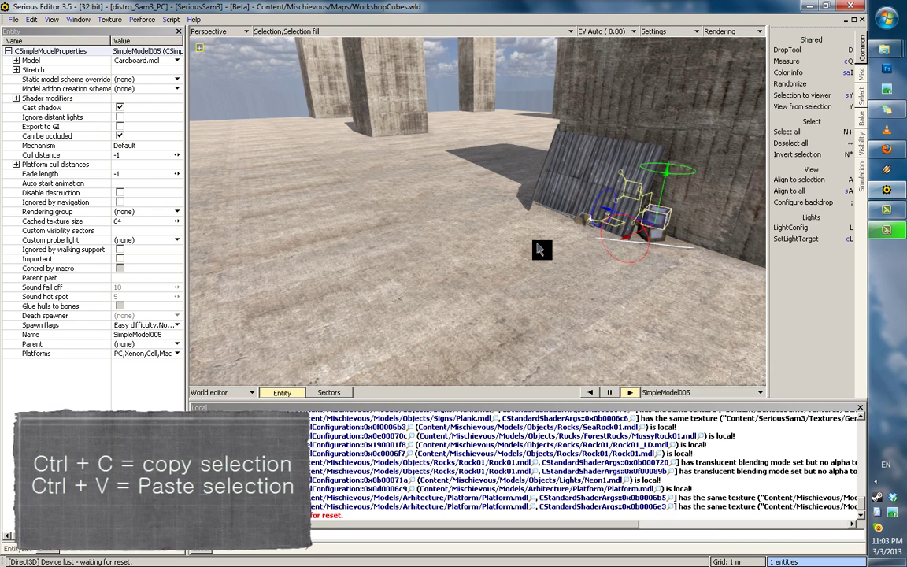
{"action": "key", "text": "ctrl+v"}
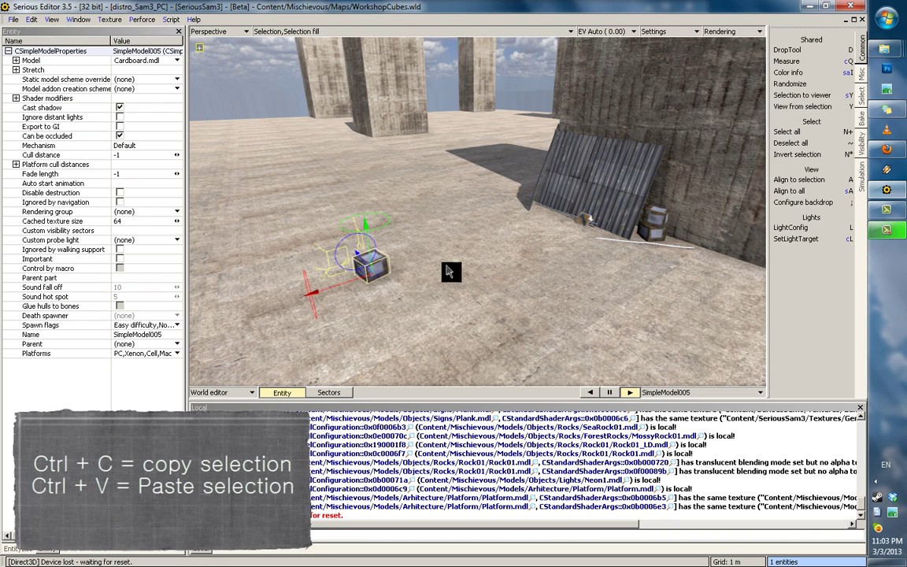
{"action": "key", "text": "ctrl+v"}
{"action": "key", "text": "ctrl+v"}
{"action": "key", "text": "ctrl+v"}
{"action": "key", "text": "ctrl+v"}
{"action": "key", "text": "ctrl+v"}
{"action": "key", "text": "ctrl+v"}
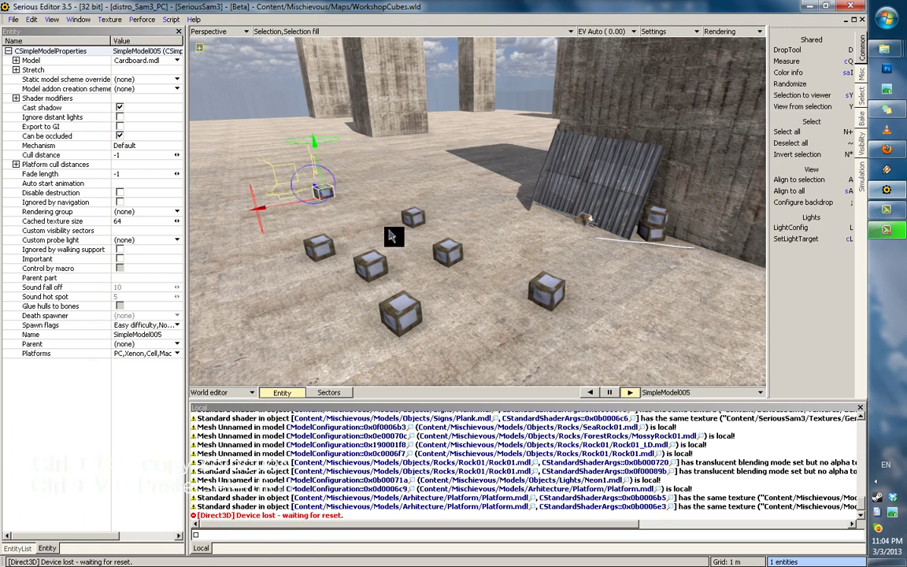
{"action": "key", "text": "ctrl+v"}
{"action": "middle_click_drag", "start_coordinate": [449, 270], "coordinate": [504, 249]}
{"action": "key", "text": "ctrl+v"}
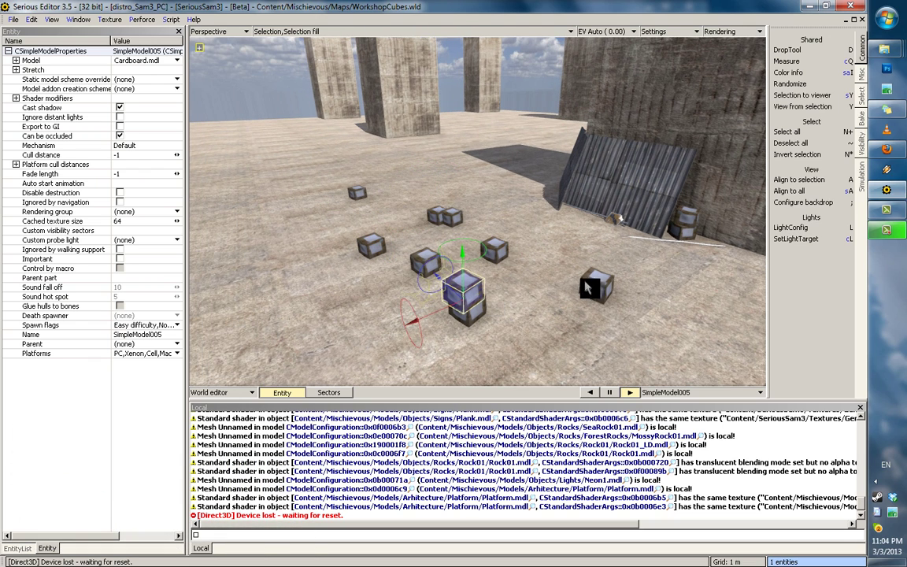
{"action": "key", "text": "ctrl+v"}
{"action": "key", "text": "ctrl+v"}
{"action": "key", "text": "grave"}
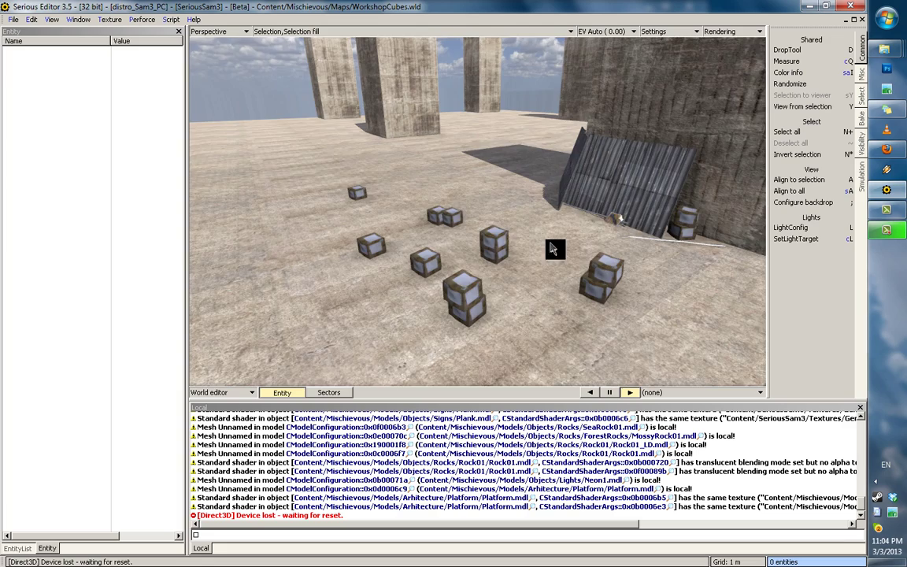
- Select both corrugated metal panels together and reduce the selection to a single panel
{"action": "middle_click_drag", "start_coordinate": [550, 243], "coordinate": [431, 211]}
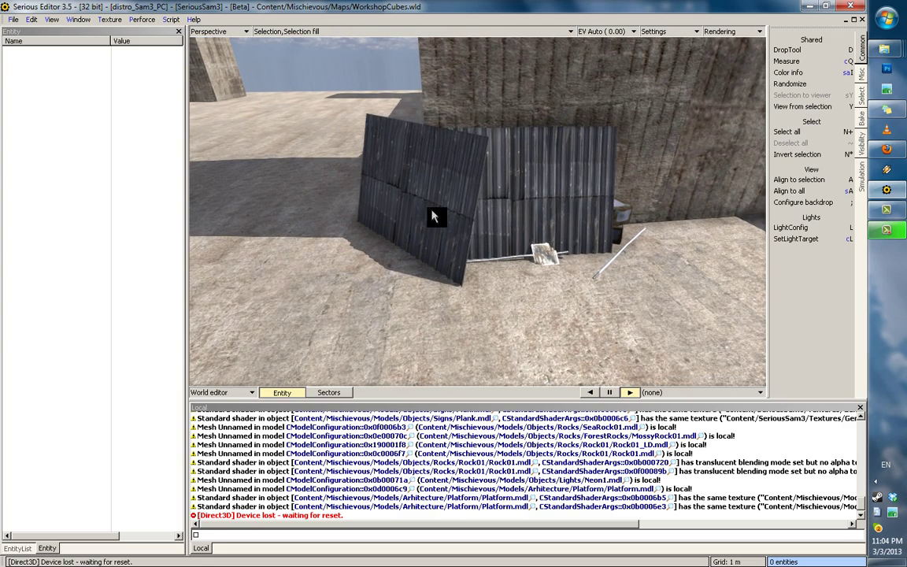
{"action": "left_click", "coordinate": [432, 213]}
{"action": "left_click", "coordinate": [547, 257], "text": "ctrl"}
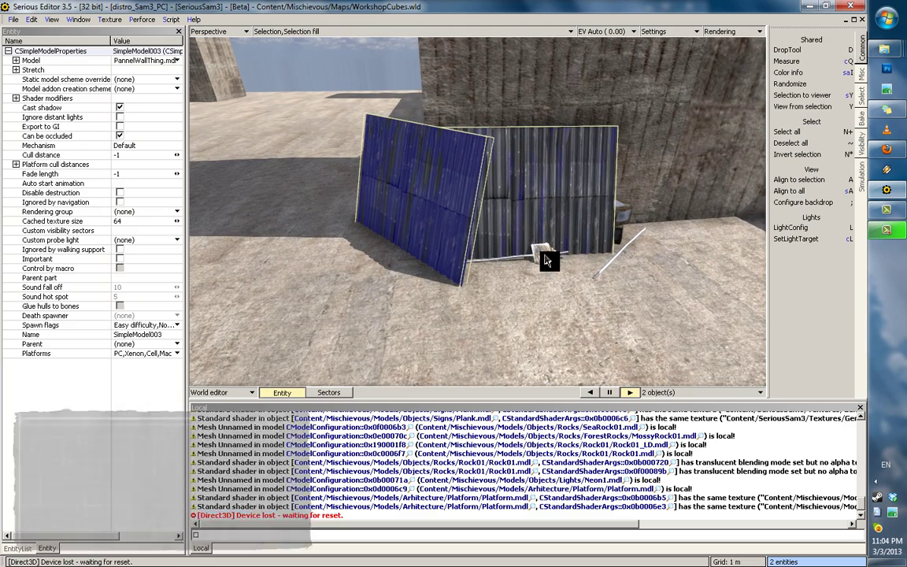
{"action": "left_click", "coordinate": [545, 256], "text": "shift"}
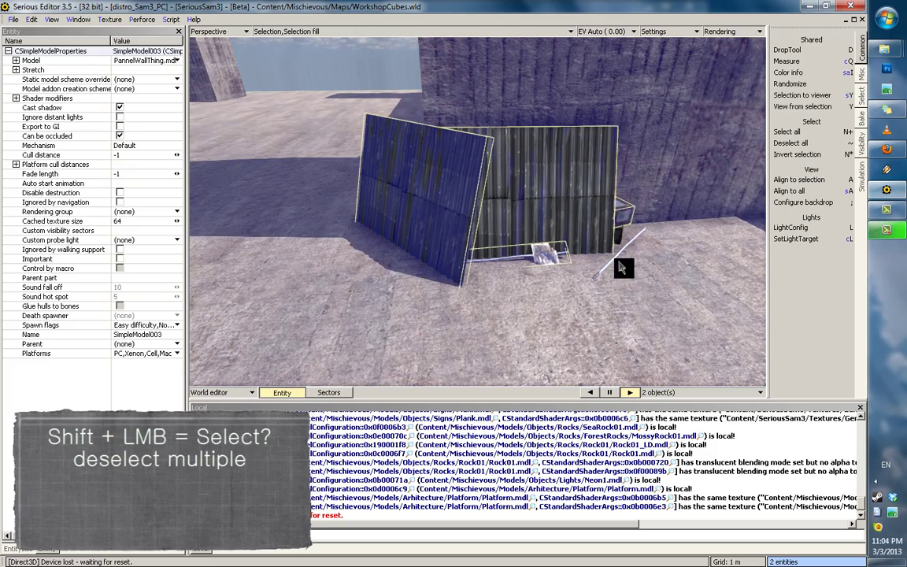
{"action": "left_click", "coordinate": [540, 247]}
{"action": "mouse_move", "coordinate": [539, 248]}
{"action": "middle_mouse_down"}
{"action": "mouse_move", "coordinate": [785, 292]}
{"action": "mouse_move", "coordinate": [426, 311]}
{"action": "mouse_move", "coordinate": [531, 247]}
{"action": "mouse_move", "coordinate": [540, 255]}
{"action": "middle_mouse_up"}
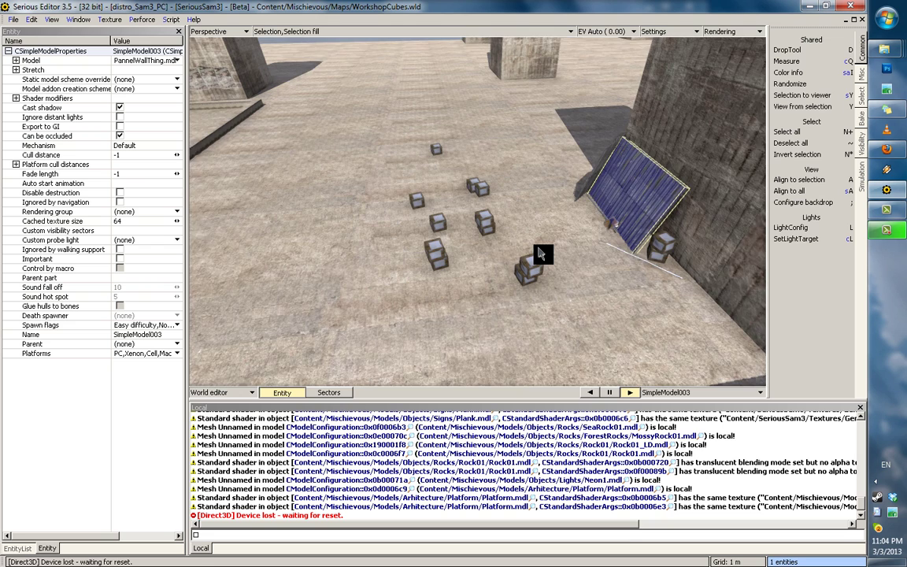
- Select three of the scattered cardboard boxes together, copy them and paste the group twice on the ground
{"action": "scroll", "coordinate": [519, 247], "scroll_direction": "up", "scroll_amount": 3}
{"action": "left_click", "coordinate": [417, 223]}
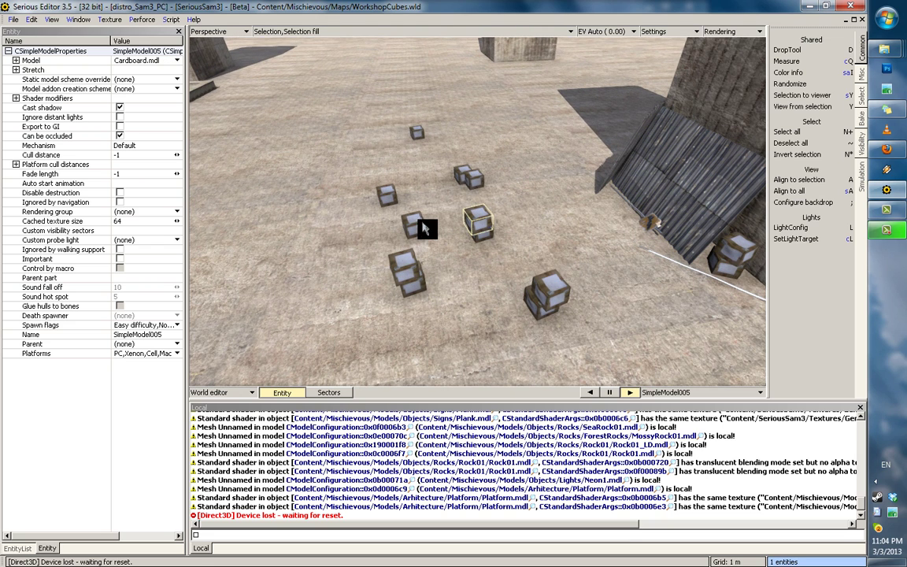
{"action": "left_click", "coordinate": [460, 178], "text": "shift"}
{"action": "key", "text": "ctrl+c"}
{"action": "key", "text": "ctrl+v"}
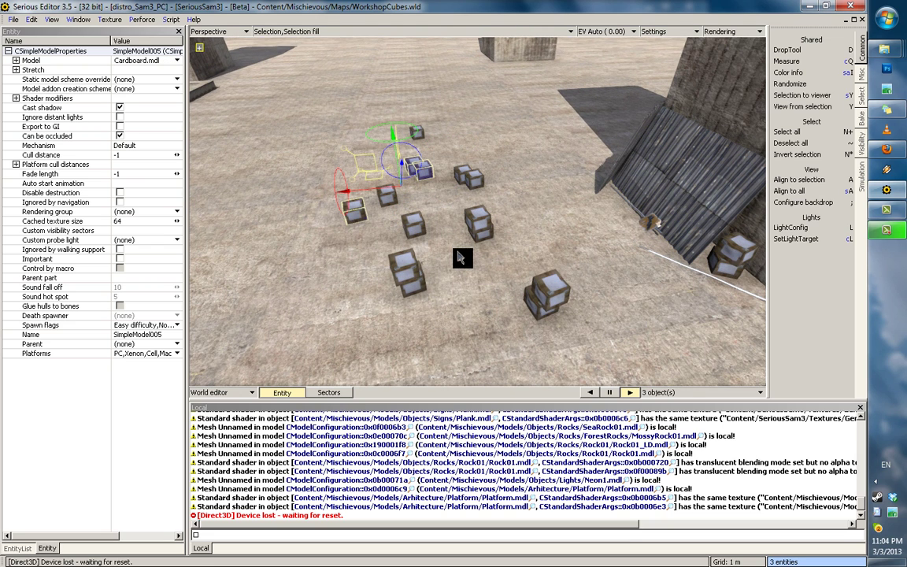
{"action": "key", "text": "ctrl+v"}
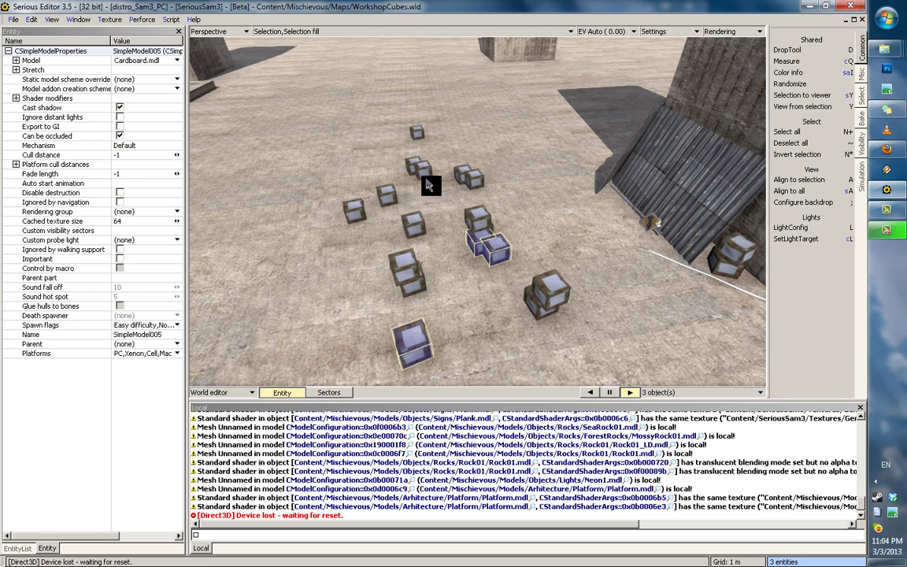
- Paste the group of three boxes once more and rotate it about its vertical axis
{"action": "key", "text": "ctrl+v"}
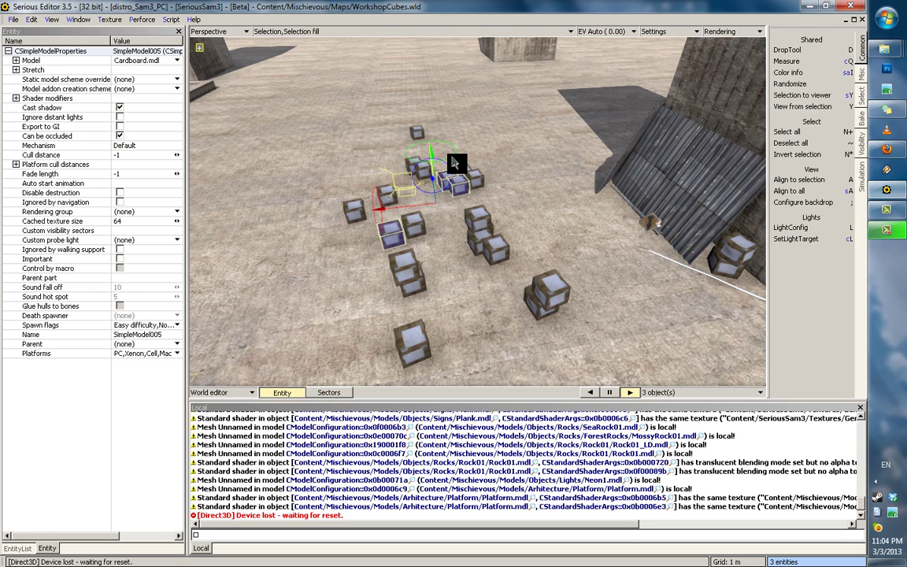
{"action": "left_click_drag", "start_coordinate": [452, 158], "coordinate": [610, 145]}
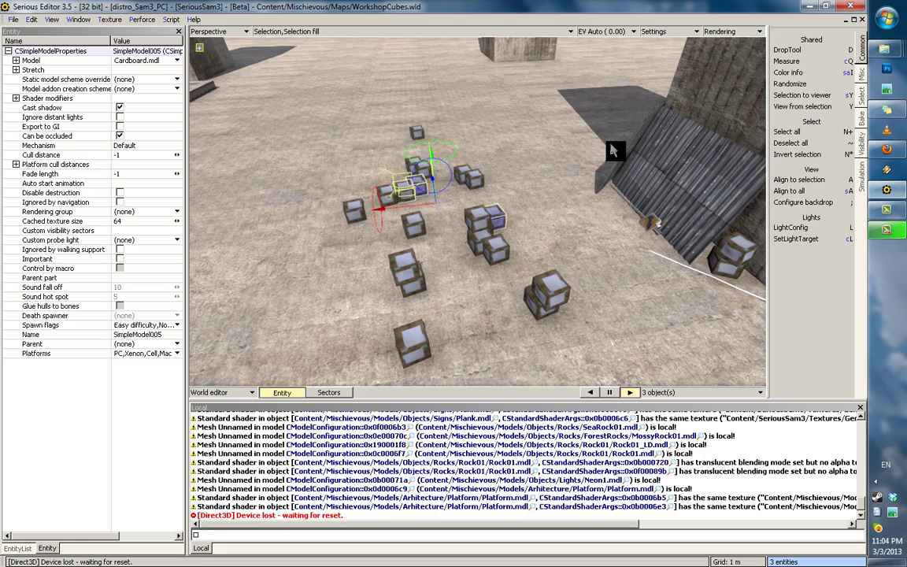
{"action": "left_click_drag", "start_coordinate": [520, 110], "coordinate": [514, 193], "text": "alt"}
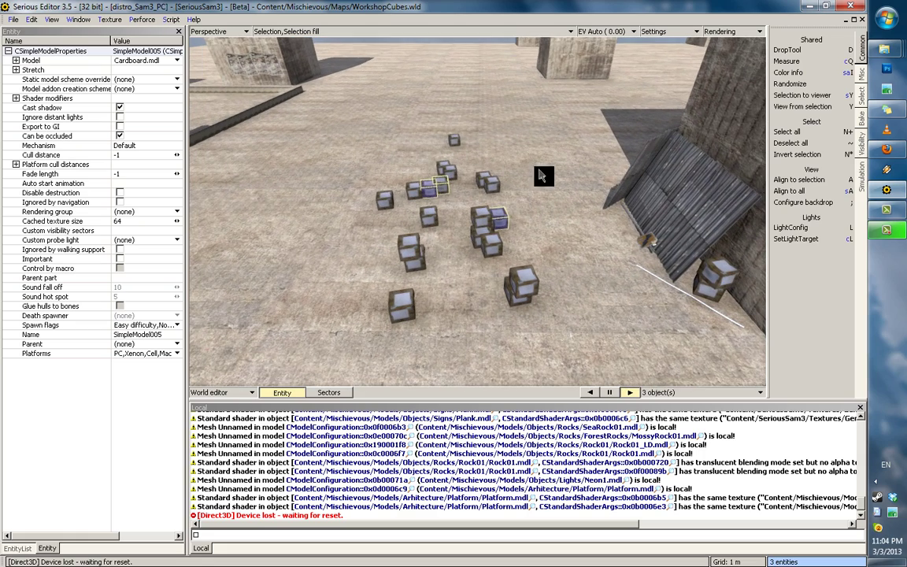
- Select all the scattered cardboard boxes in front of the panels with a freehand lasso and delete them
{"action": "right_click_drag", "start_coordinate": [544, 175], "coordinate": [453, 158]}
{"action": "left_click", "coordinate": [423, 155]}
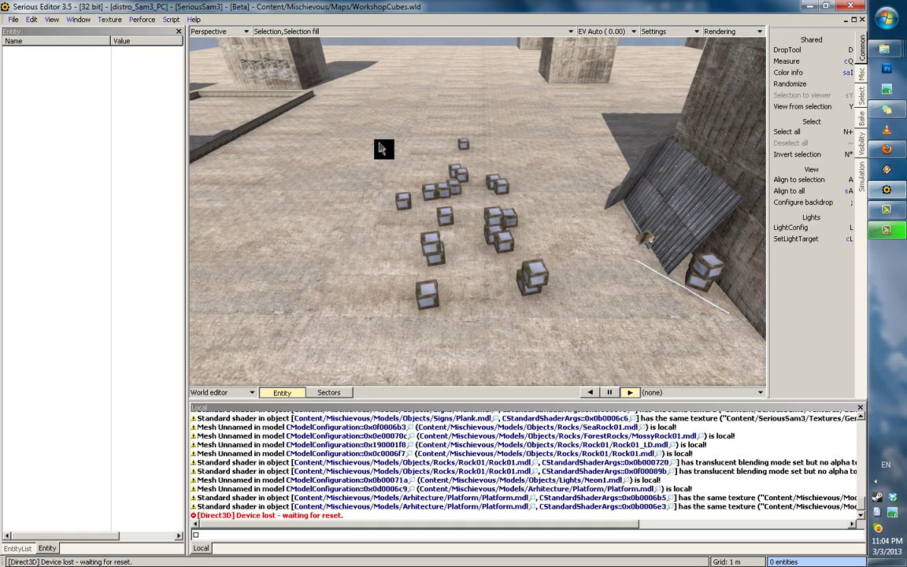
{"action": "left_click_drag", "start_coordinate": [345, 181], "coordinate": [330, 189]}
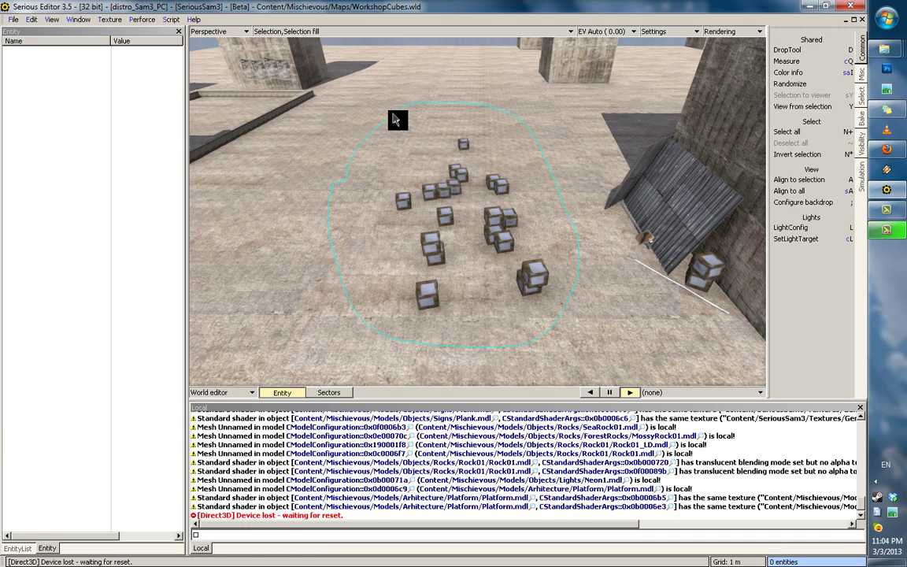
{"action": "left_click_drag", "start_coordinate": [397, 119], "coordinate": [398, 120]}
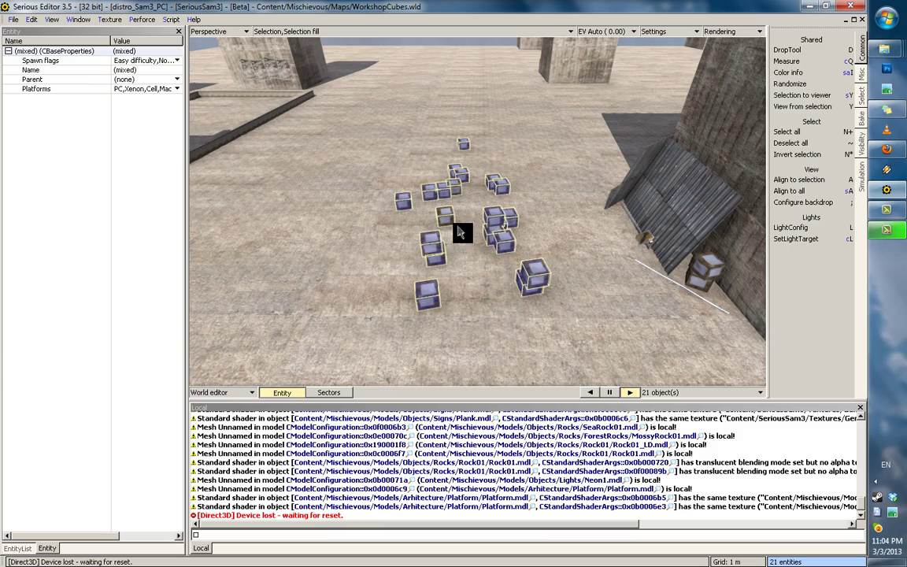
{"action": "key", "text": "Delete"}
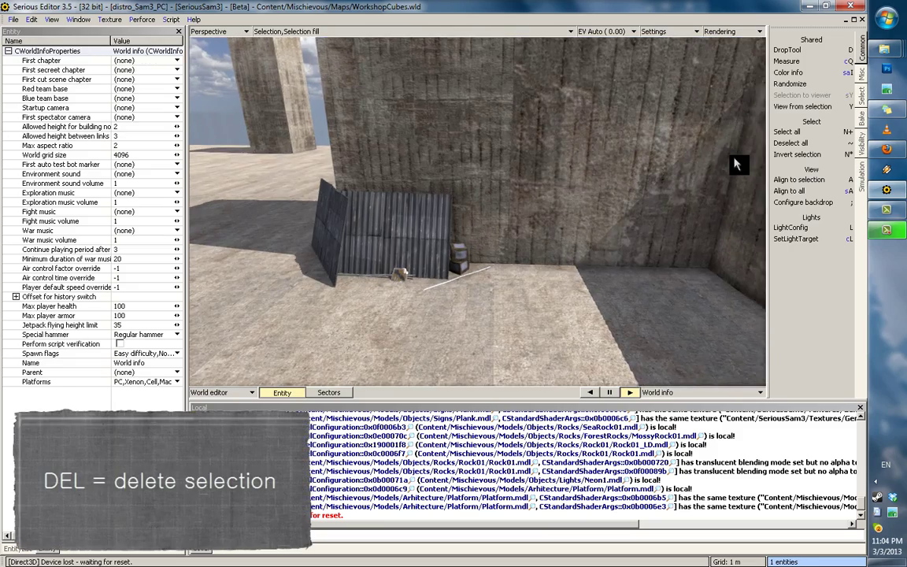
- Copy the upper cardboard box beside the metal panels and drop the copy on open ground
{"action": "right_click_drag", "start_coordinate": [734, 164], "coordinate": [352, 234]}
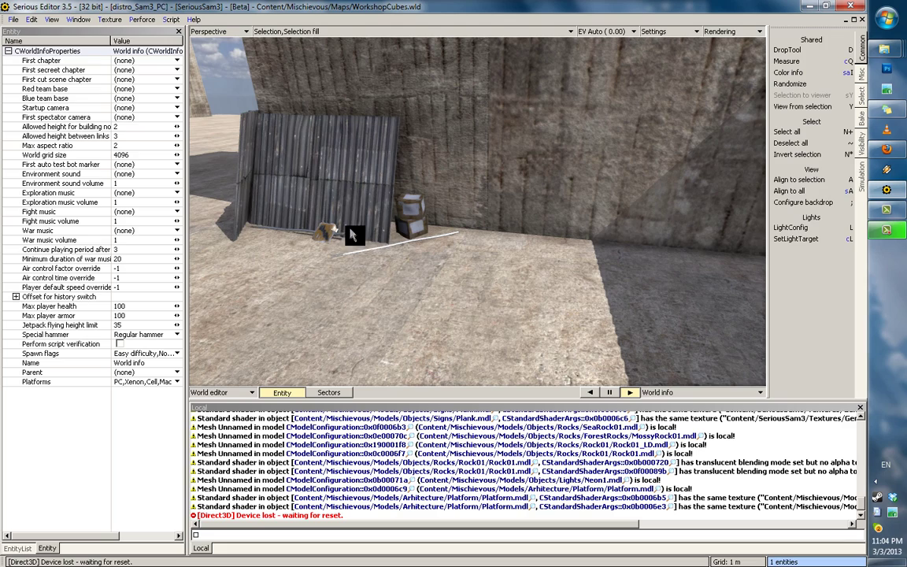
{"action": "left_click", "coordinate": [398, 228]}
{"action": "left_click", "coordinate": [417, 223]}
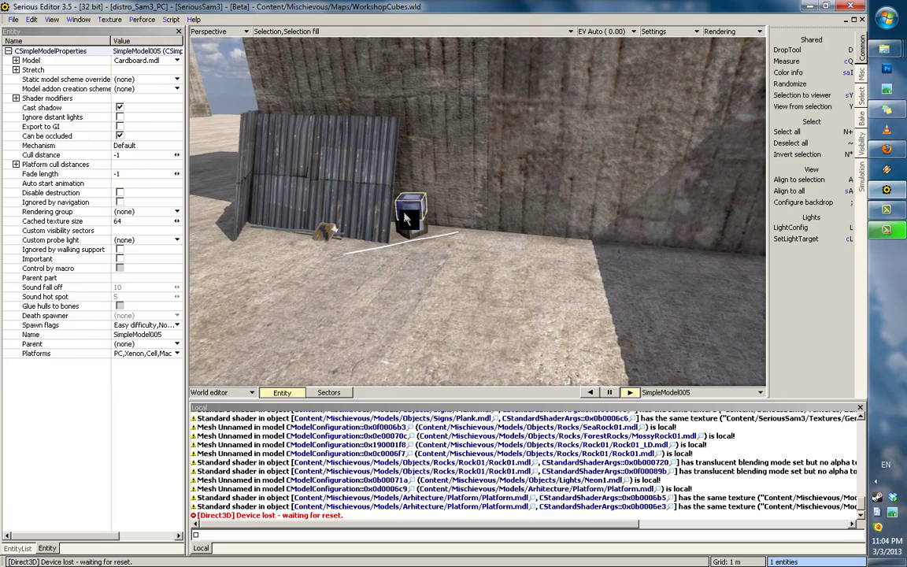
{"action": "left_click", "coordinate": [406, 218]}
{"action": "left_click", "coordinate": [416, 218]}
{"action": "right_click_drag", "start_coordinate": [358, 197], "coordinate": [462, 182]}
{"action": "key", "text": "d"}
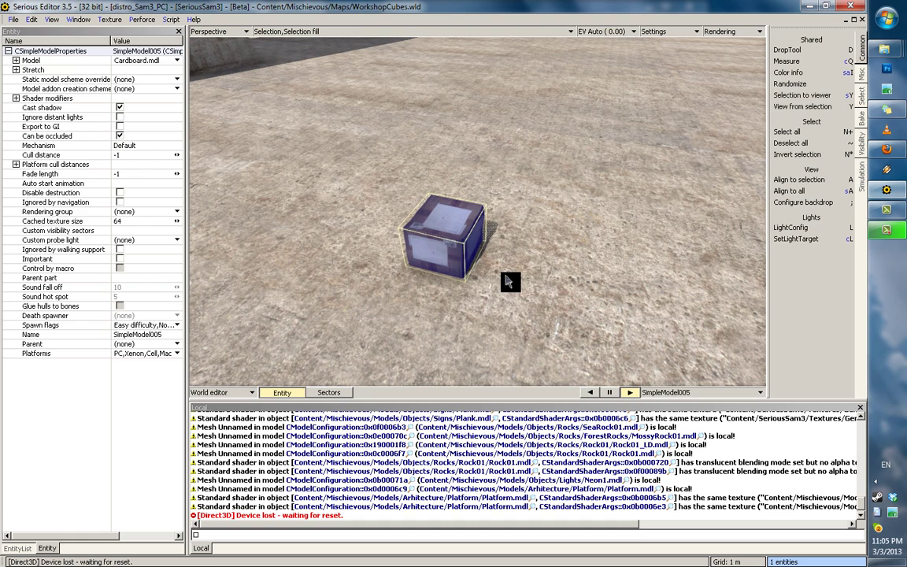
- Build a three-box pyramid from copies of the box and stack a duplicate of the pyramid on top of it
{"action": "left_click_drag", "start_coordinate": [437, 234], "coordinate": [486, 115], "text": "ctrl+shift"}
{"action": "left_click", "coordinate": [490, 268], "text": "shift"}
{"action": "left_click", "coordinate": [449, 254], "text": "shift"}
{"action": "middle_click_drag", "start_coordinate": [522, 220], "coordinate": [563, 214]}
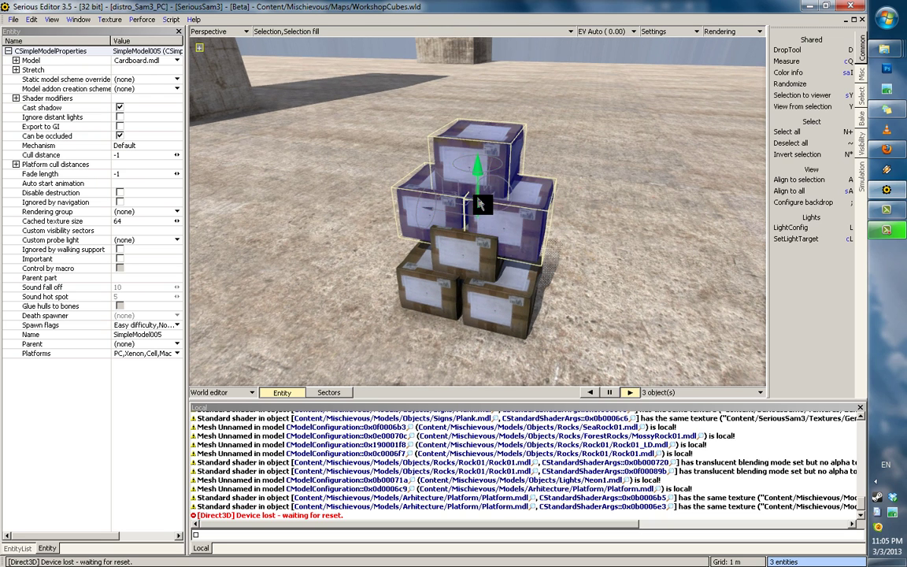
{"action": "left_click_drag", "start_coordinate": [478, 199], "coordinate": [477, 187]}
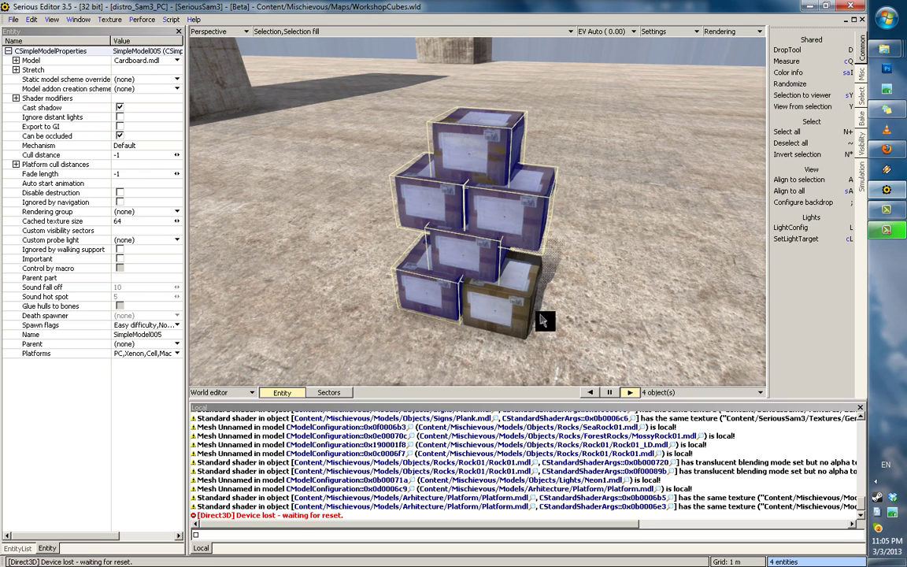
- Select all six stacked boxes, paste a copy of the stack and line it up beside the original
{"action": "key", "text": "ctrl+v"}
{"action": "left_click_drag", "start_coordinate": [628, 281], "coordinate": [632, 317]}
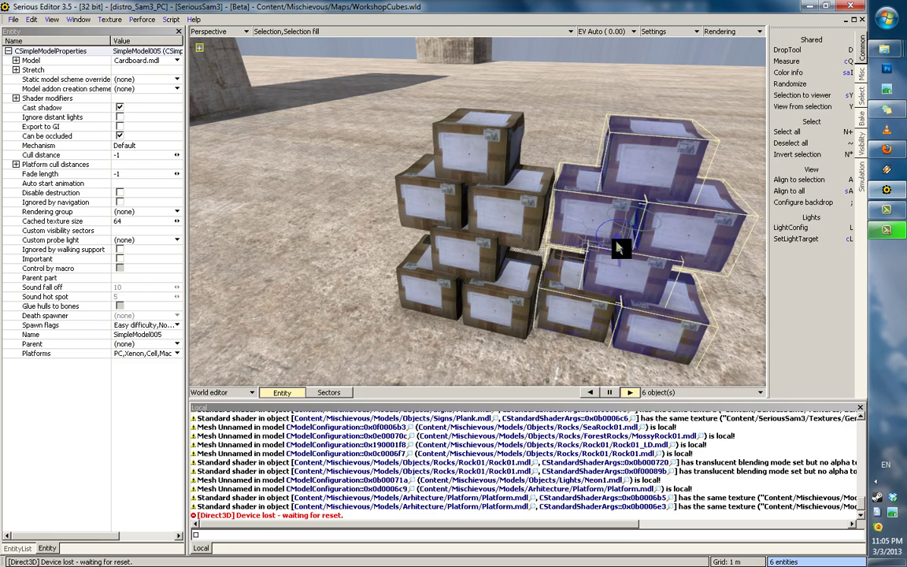
{"action": "left_click_drag", "start_coordinate": [619, 249], "coordinate": [619, 256]}
{"action": "key", "text": "grave"}
- Select the top box of the second stack and shift it along the row while trying grid sizes of 0.125, 0.25 and 2 m
{"action": "middle_click_drag", "start_coordinate": [624, 218], "coordinate": [607, 236]}
{"action": "scroll", "coordinate": [607, 236], "scroll_direction": "down", "scroll_amount": 3}
{"action": "left_click", "coordinate": [542, 203]}
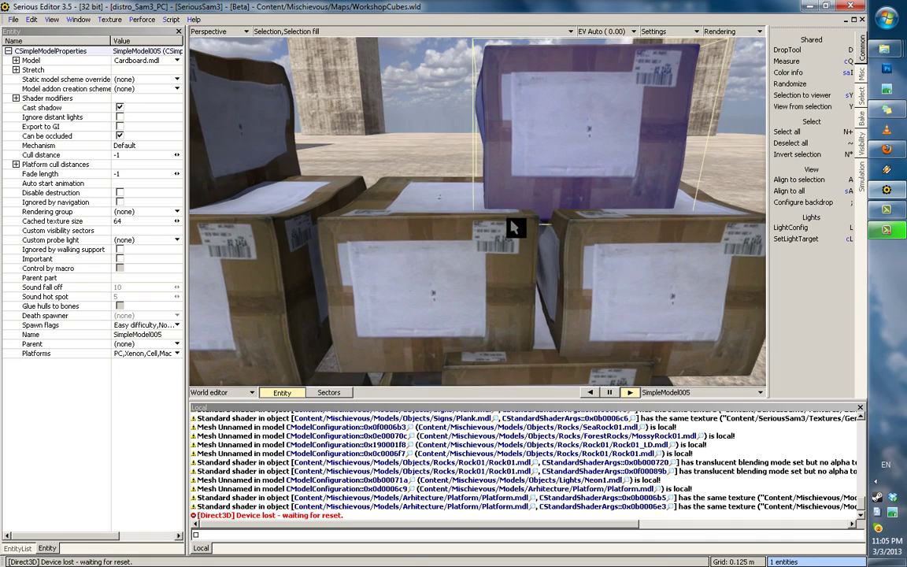
{"action": "middle_click_drag", "start_coordinate": [425, 139], "coordinate": [324, 265]}
{"action": "scroll", "coordinate": [324, 266], "scroll_direction": "down", "scroll_amount": 5}
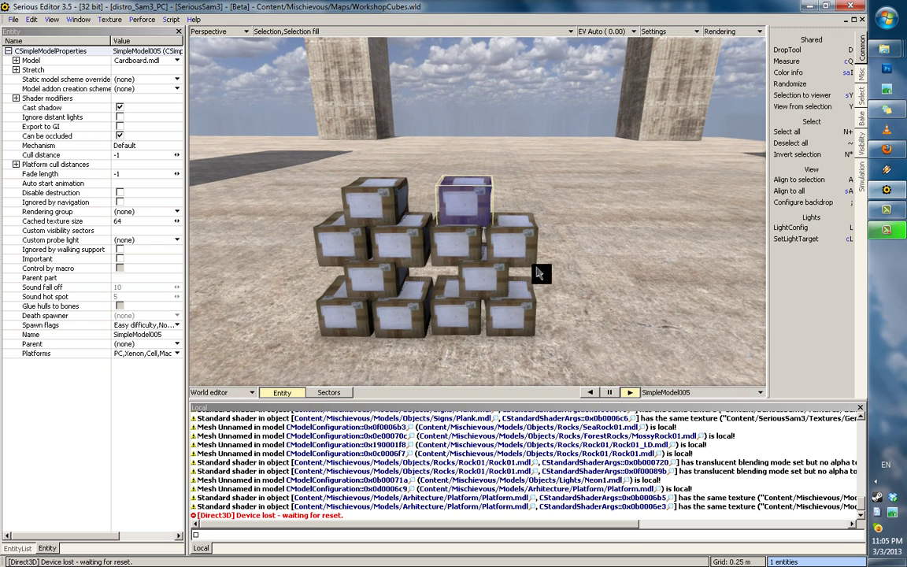
{"action": "scroll", "coordinate": [573, 81], "scroll_direction": "down", "scroll_amount": 15}
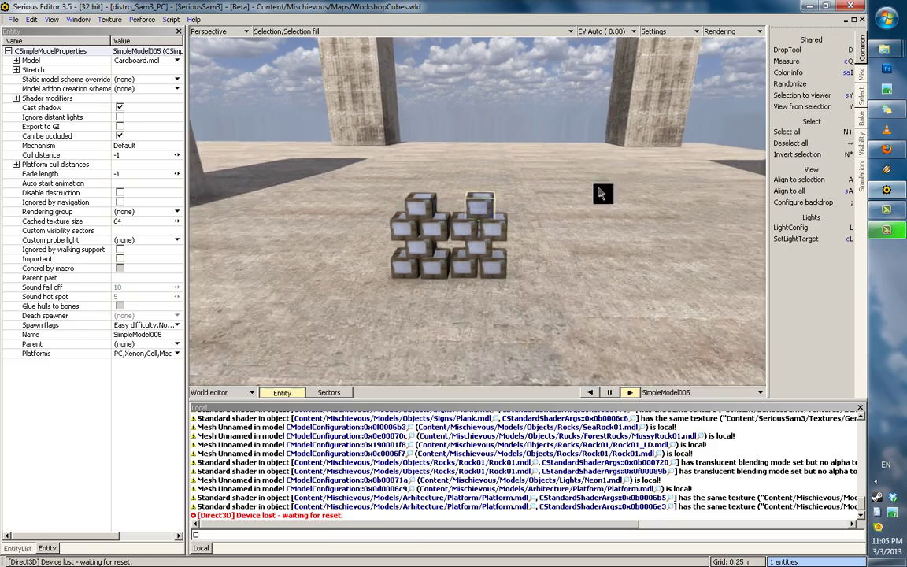
{"action": "right_click_drag", "start_coordinate": [573, 274], "coordinate": [589, 214]}
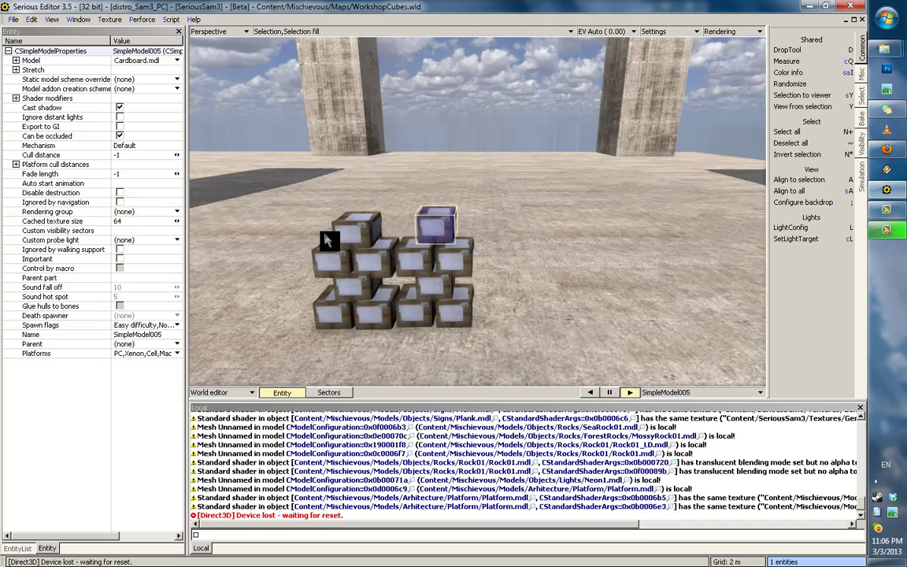
{"action": "right_click_drag", "start_coordinate": [325, 240], "coordinate": [557, 266]}
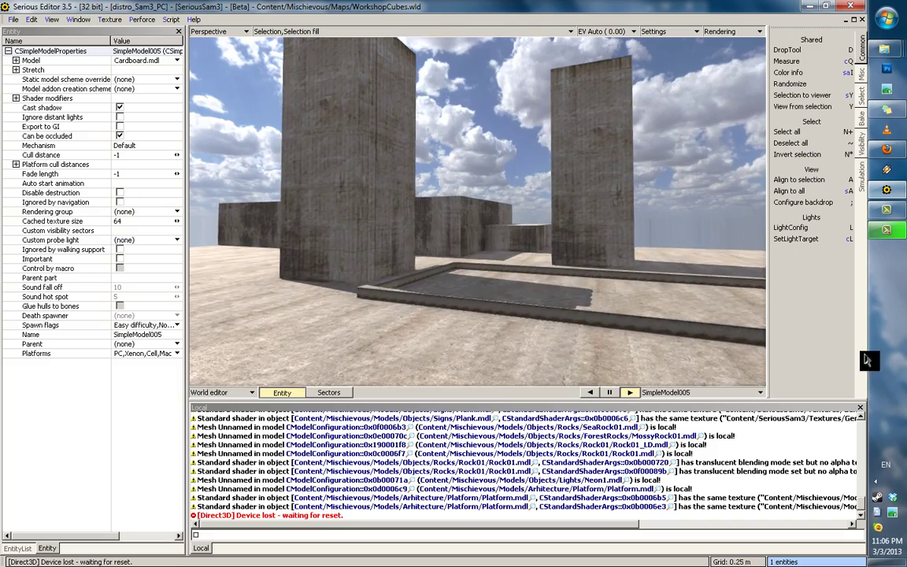
{"action": "right_click_drag", "start_coordinate": [866, 360], "coordinate": [536, 305]}
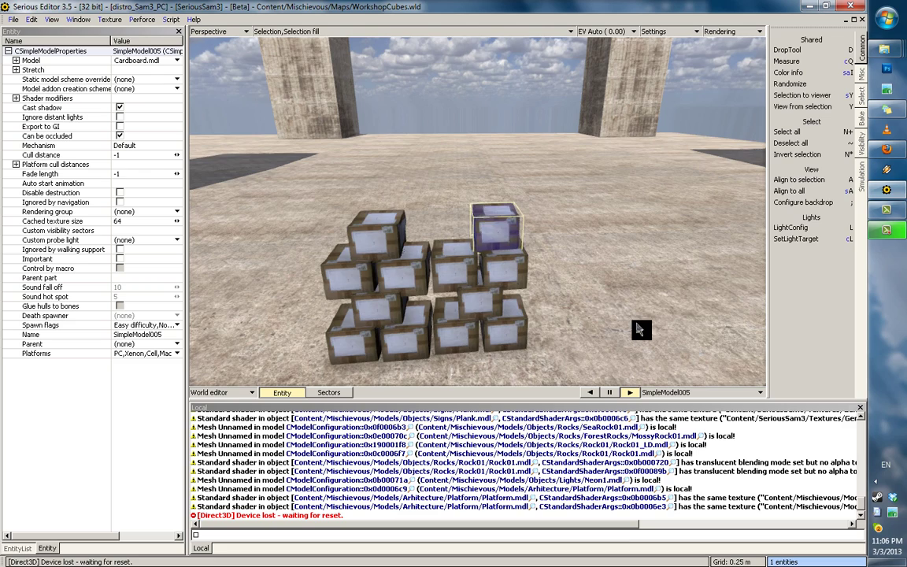
- Place a copy of the box in the second-row gap between the two stacks and clear the selection
{"action": "right_click_drag", "start_coordinate": [650, 318], "coordinate": [683, 299]}
{"action": "left_click_drag", "start_coordinate": [684, 299], "coordinate": [656, 300]}
{"action": "right_click_drag", "start_coordinate": [657, 301], "coordinate": [478, 296]}
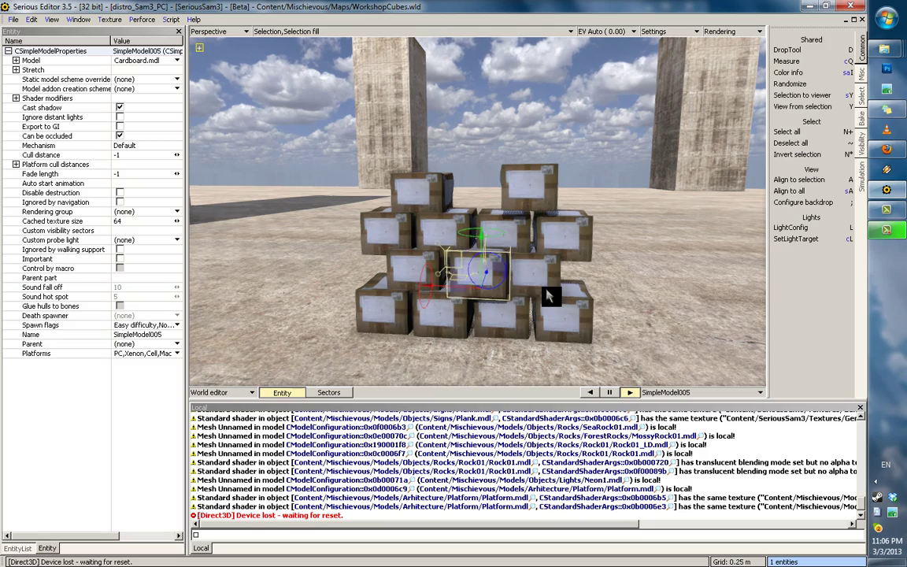
{"action": "right_click_drag", "start_coordinate": [569, 290], "coordinate": [401, 290]}
{"action": "right_click_drag", "start_coordinate": [536, 228], "coordinate": [618, 237]}
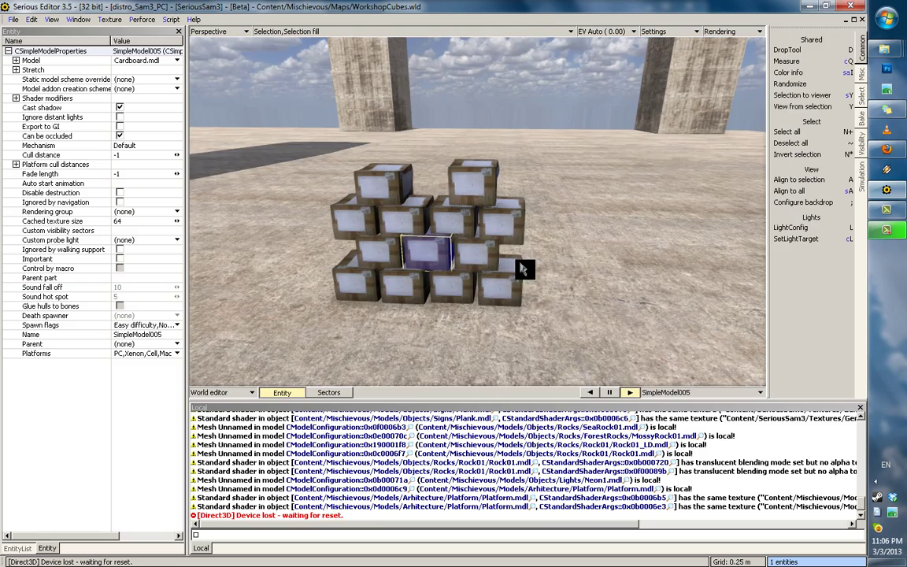
{"action": "scroll", "coordinate": [606, 220], "scroll_direction": "down", "scroll_amount": 1}
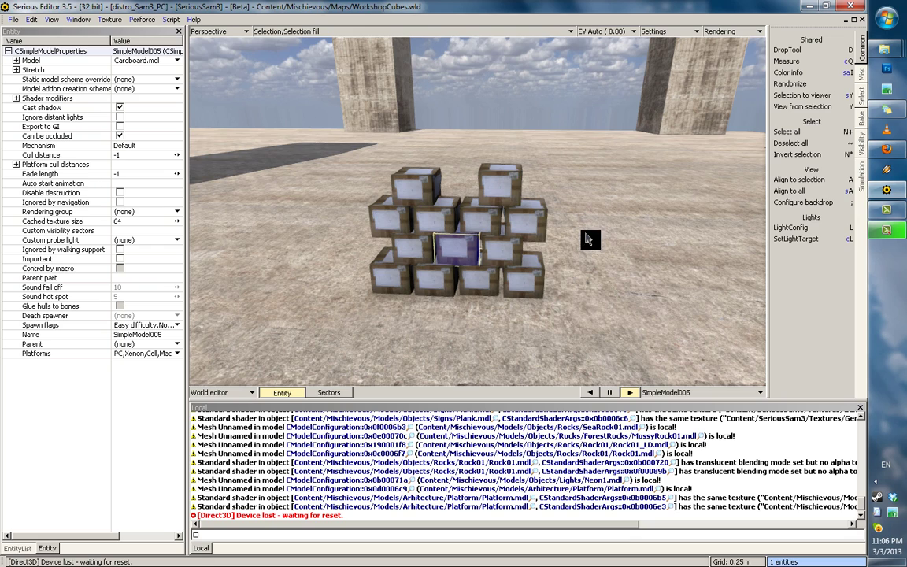
{"action": "left_click", "coordinate": [560, 252]}
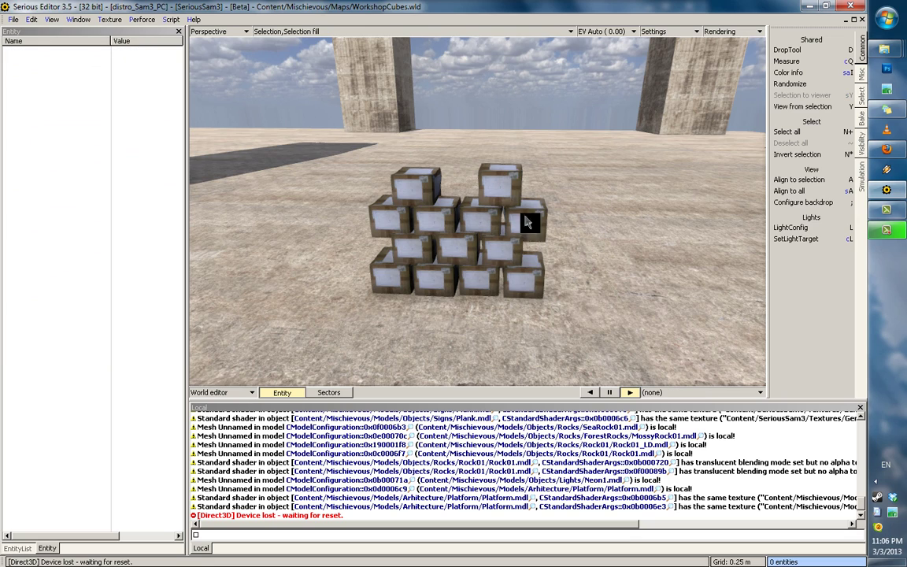
- Examine the stacked box wall and the metal-panel shelter from several viewpoints around the map
{"action": "right_click_drag", "start_coordinate": [527, 223], "coordinate": [450, 254]}
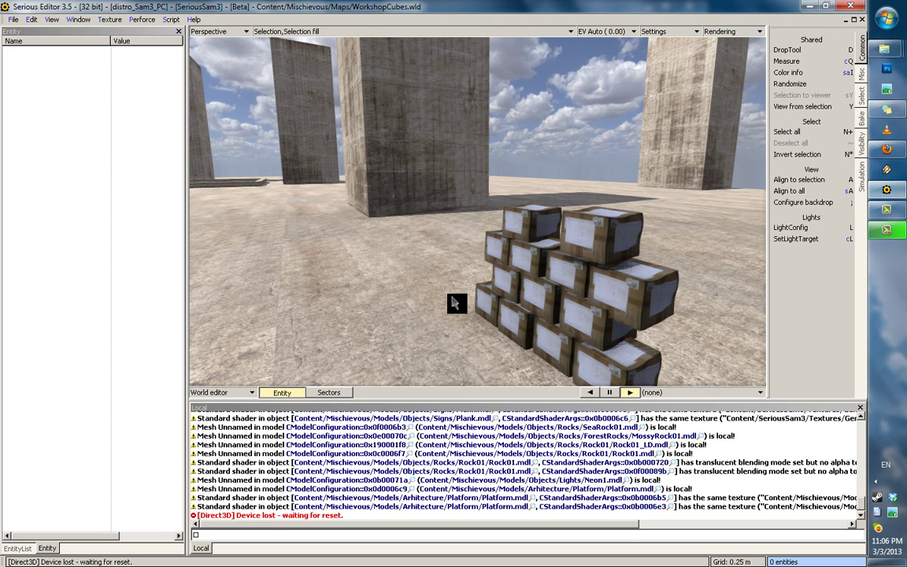
{"action": "right_click_drag", "start_coordinate": [455, 303], "coordinate": [550, 226]}
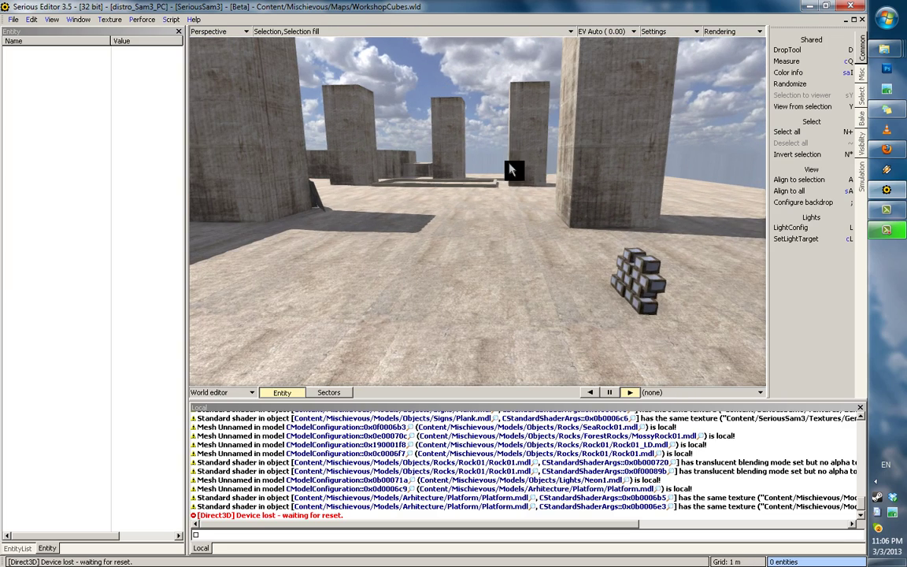
{"action": "right_click_drag", "start_coordinate": [452, 226], "coordinate": [567, 182]}
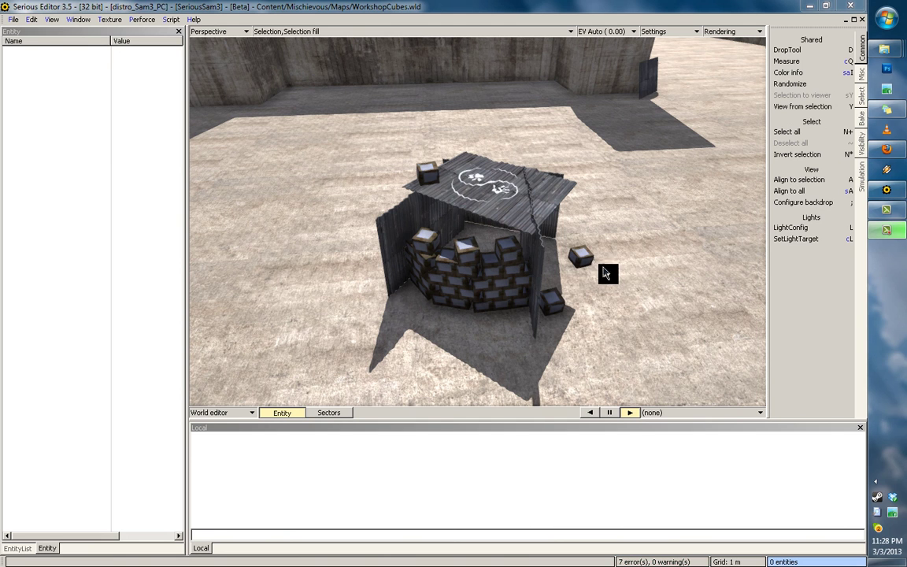
{"action": "right_click_drag", "start_coordinate": [606, 234], "coordinate": [564, 292]}
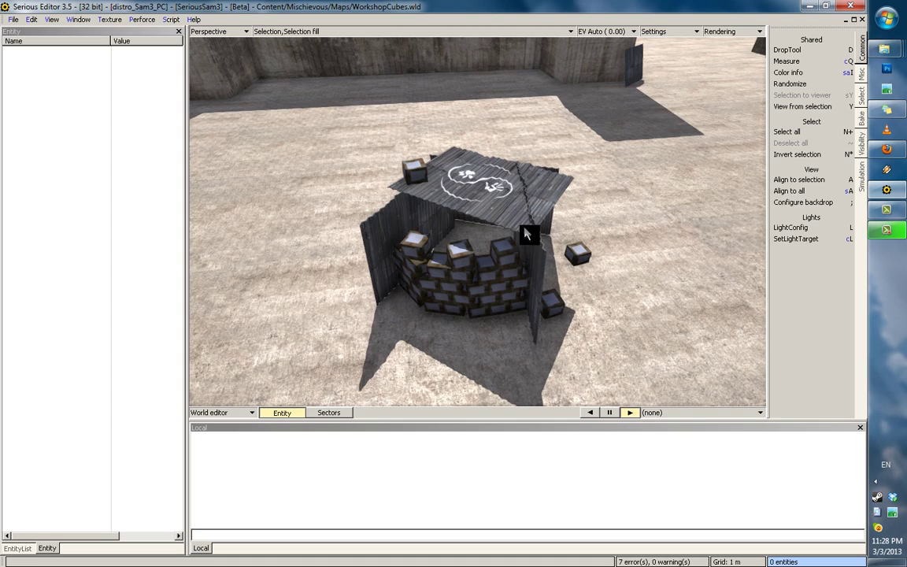
{"action": "right_click_drag", "start_coordinate": [526, 234], "coordinate": [544, 221]}
{"action": "right_click_drag", "start_coordinate": [627, 207], "coordinate": [285, 324]}
{"action": "key", "text": "w"}
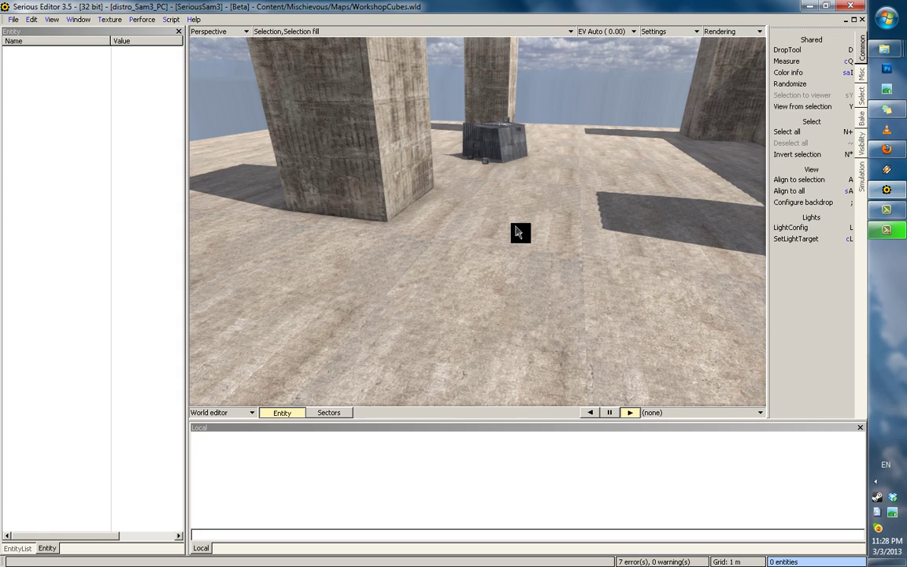
- Playtest the map in third-person view, walking the player around the pillars and panels, and return to the editor
{"action": "key", "text": "alt+Return"}
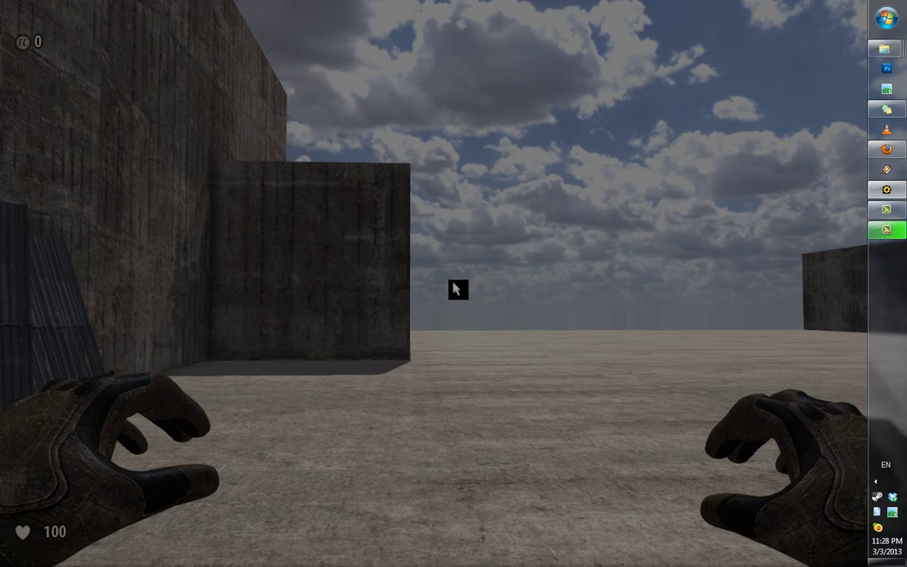
{"action": "key", "text": "h"}
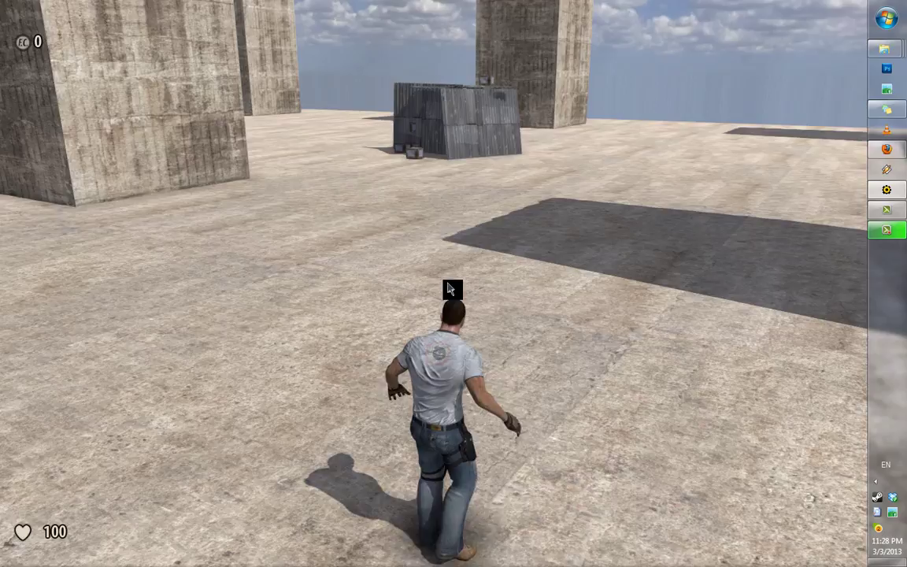
{"action": "key", "text": "w"}
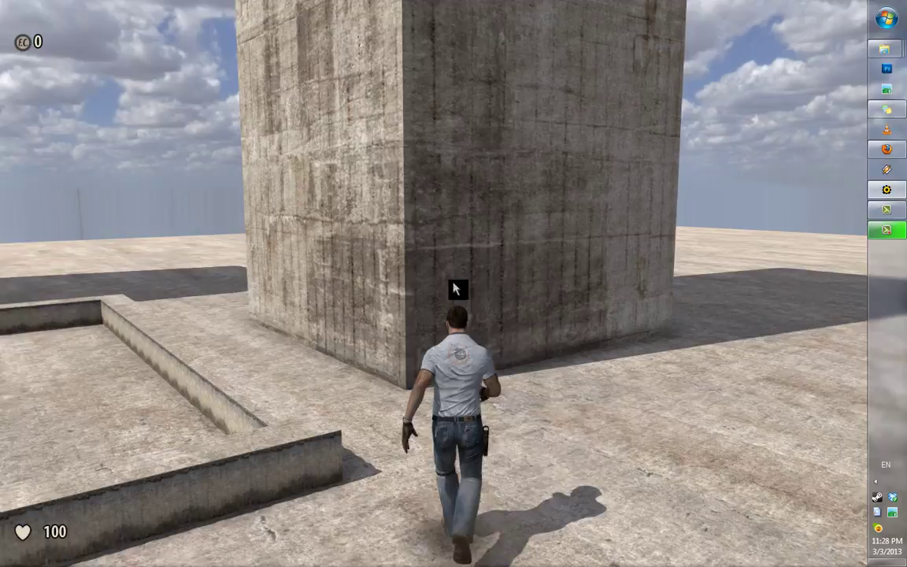
{"action": "key", "text": "w"}
{"action": "key", "text": "w"}
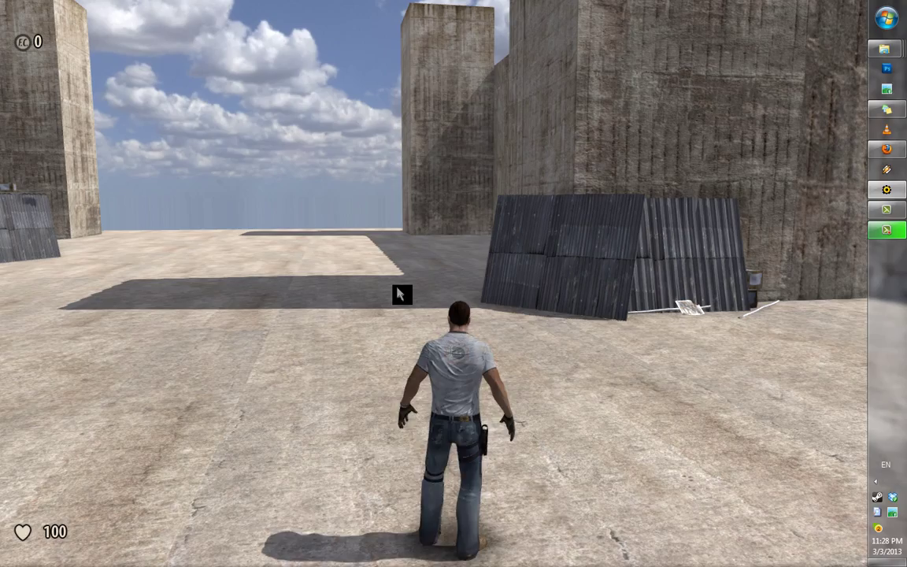
{"action": "key", "text": "Escape"}
{"action": "key", "text": "Escape"}
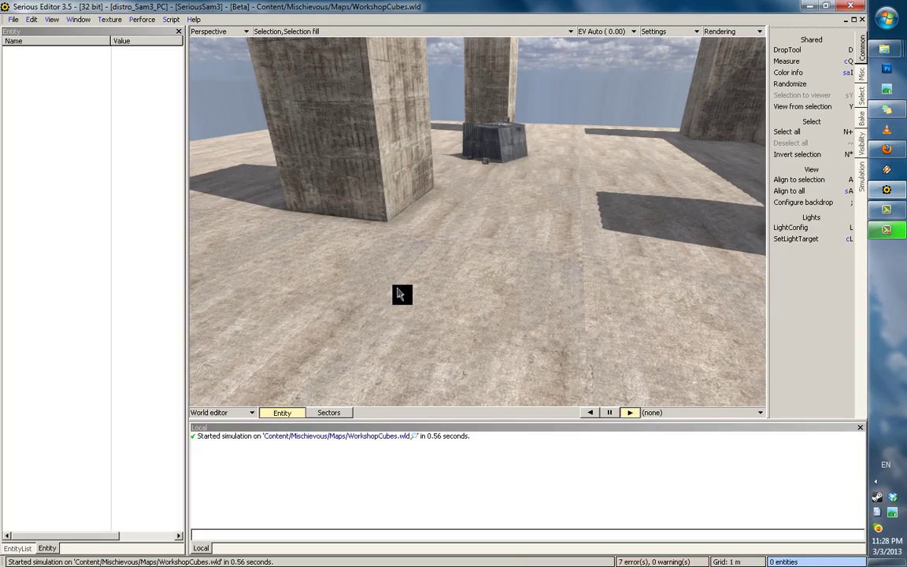
- Switch the viewport rendering to show the yellow player start marker, and align the view to the whole world
{"action": "key", "text": "t"}
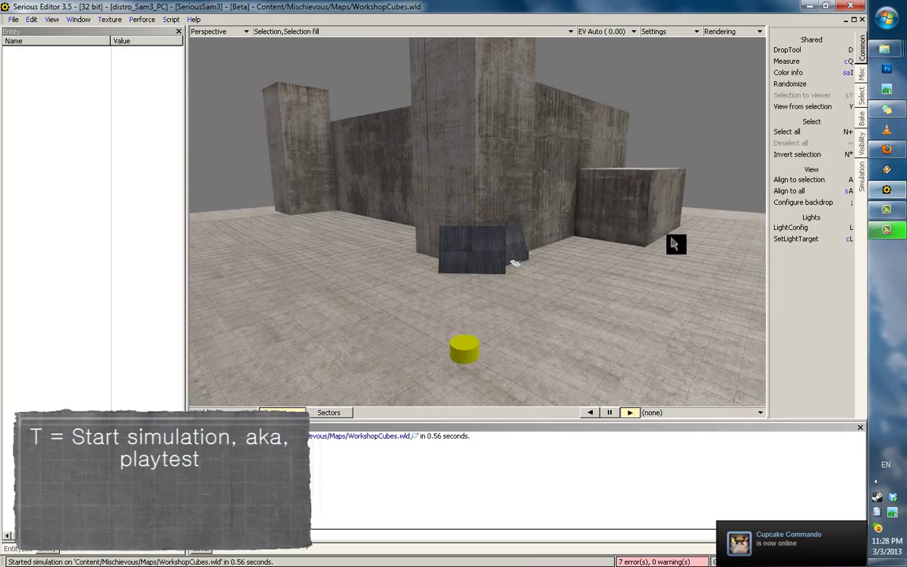
{"action": "middle_click_drag", "start_coordinate": [573, 278], "coordinate": [341, 329]}
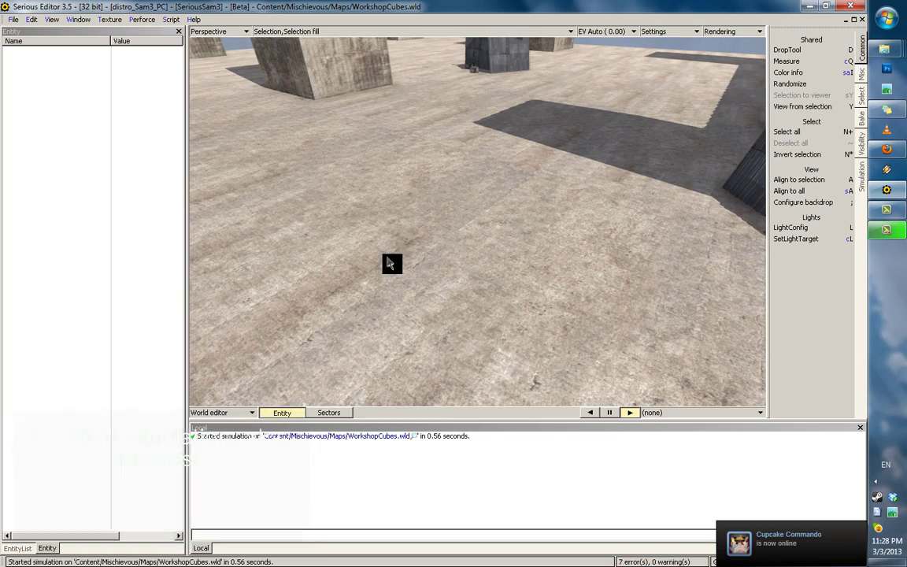
{"action": "left_click", "coordinate": [359, 266]}
{"action": "key", "text": "BackSpace"}
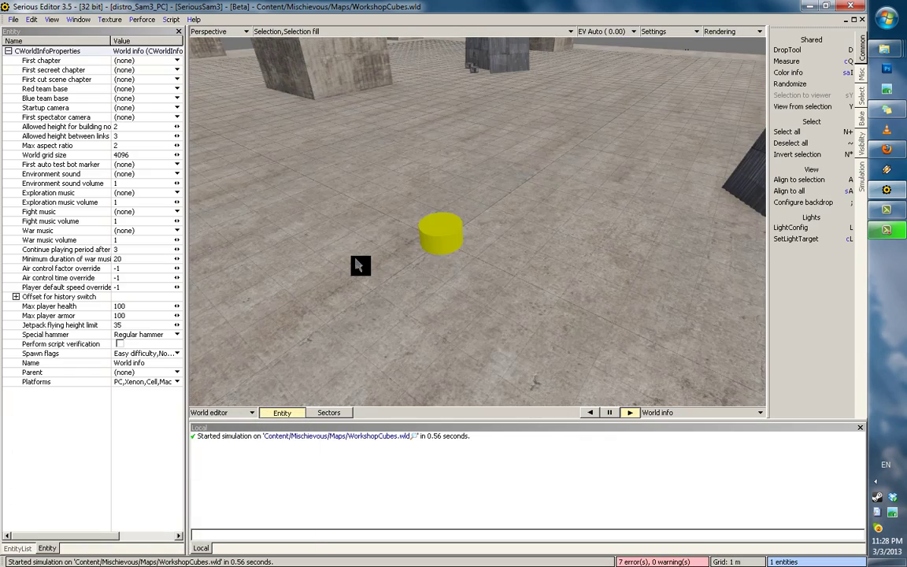
{"action": "key", "text": "a"}
{"action": "scroll", "coordinate": [329, 251], "scroll_direction": "down", "scroll_amount": 3}
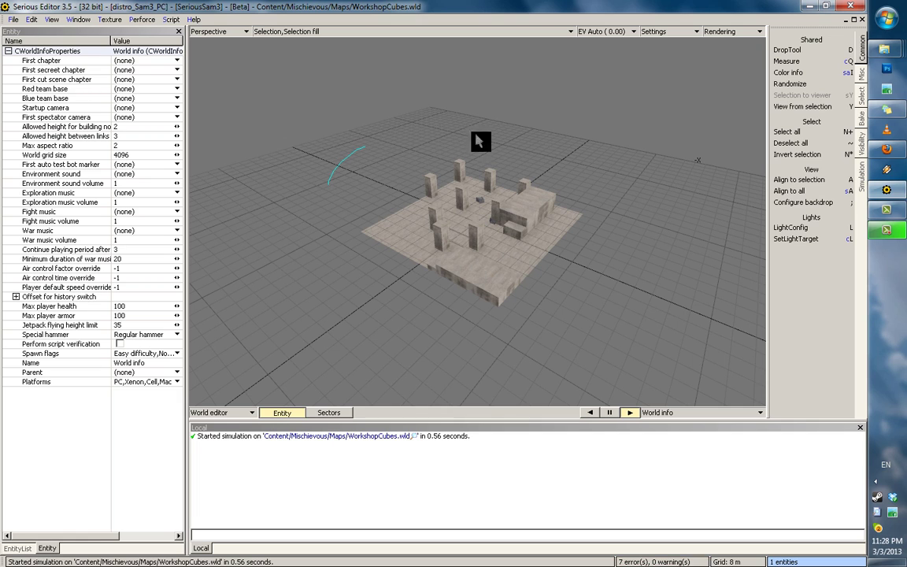
- Bring the view to an open area near the map's edge and start a simulation with the player spawned from that view
{"action": "left_click_drag", "start_coordinate": [337, 293], "coordinate": [329, 236]}
{"action": "mouse_move", "coordinate": [463, 222]}
{"action": "middle_mouse_down"}
{"action": "mouse_move", "coordinate": [435, 224]}
{"action": "mouse_move", "coordinate": [315, 282]}
{"action": "mouse_move", "coordinate": [190, 259]}
{"action": "mouse_move", "coordinate": [349, 203]}
{"action": "mouse_move", "coordinate": [640, 207]}
{"action": "mouse_move", "coordinate": [801, 168]}
{"action": "middle_mouse_up"}
{"action": "scroll", "coordinate": [294, 279], "scroll_direction": "up", "scroll_amount": 3}
{"action": "scroll", "coordinate": [276, 276], "scroll_direction": "up", "scroll_amount": 5}
{"action": "right_click_drag", "start_coordinate": [801, 169], "coordinate": [78, 331]}
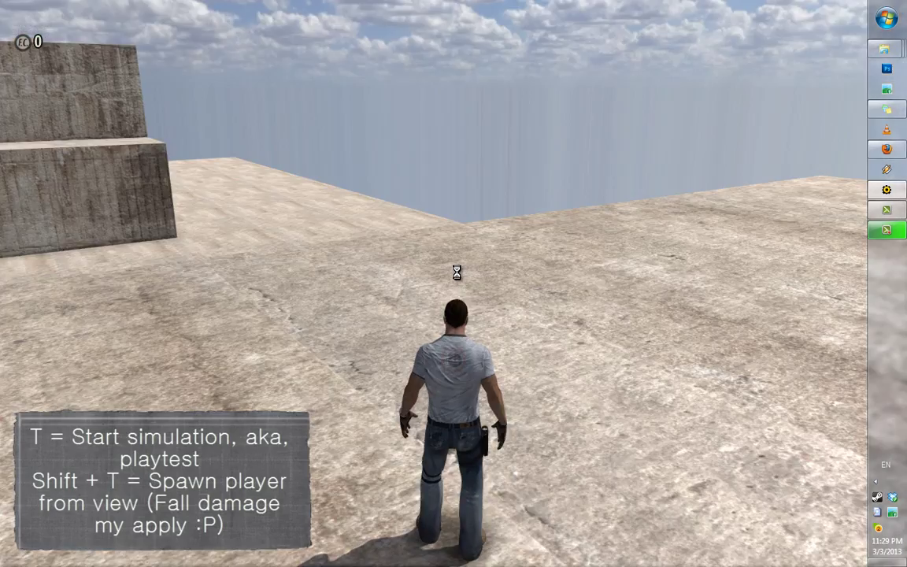
- End the playtest, run a free-view simulation in the editor to look around the pillars and metal panels, and close that simulation
{"action": "key", "text": "Escape"}
{"action": "right_click_drag", "start_coordinate": [481, 258], "coordinate": [163, 282]}
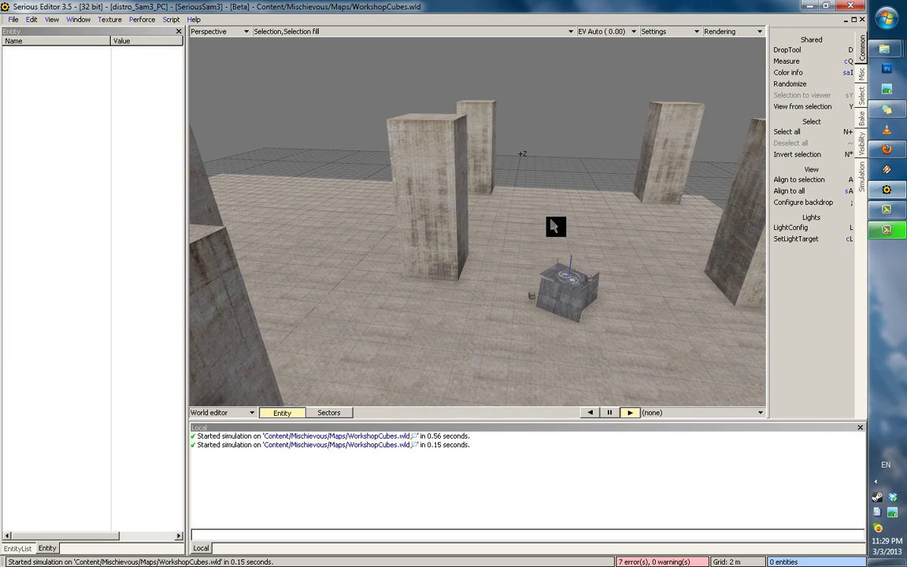
{"action": "key", "text": "ctrl+g"}
{"action": "right_click_drag", "start_coordinate": [520, 171], "coordinate": [207, 168]}
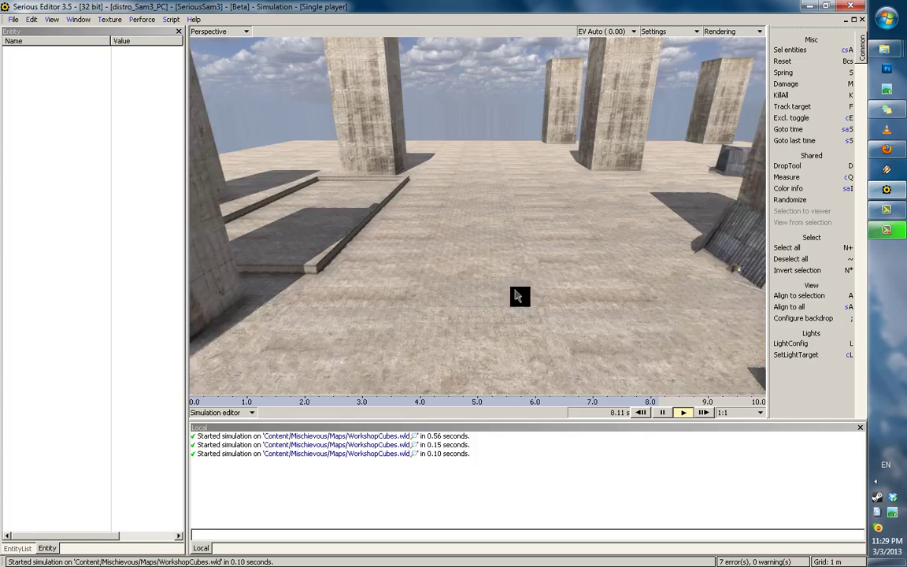
{"action": "middle_click_drag", "start_coordinate": [516, 296], "coordinate": [827, 321]}
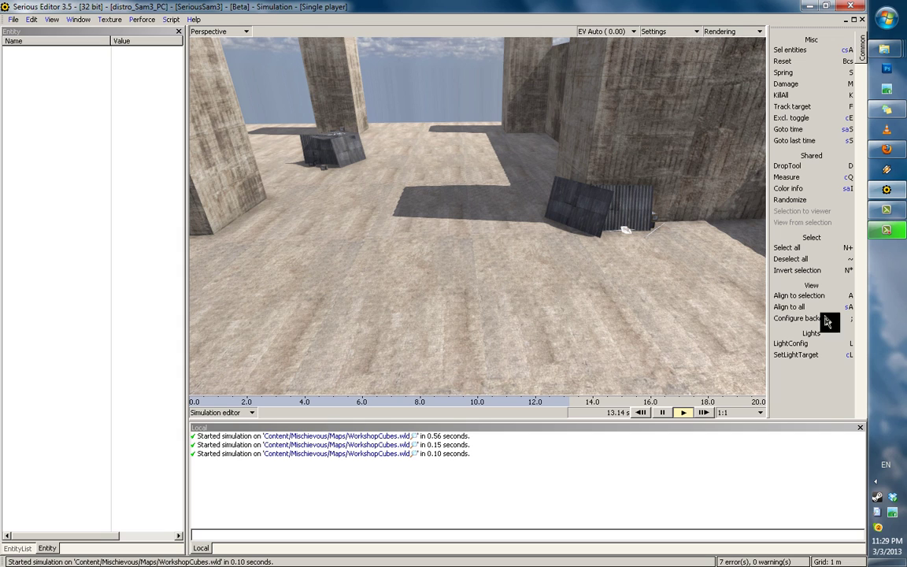
{"action": "left_click", "coordinate": [861, 21]}
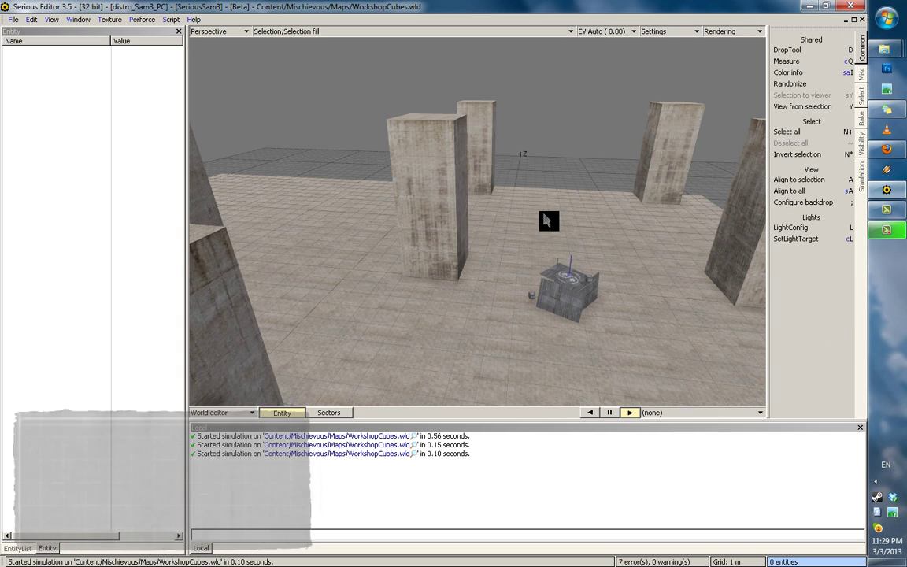
- Preview the open floor near the stacked blocks with game-like sky and shadow rendering, and return to the editing display with the grid
{"action": "middle_click_drag", "start_coordinate": [473, 247], "coordinate": [678, 304]}
{"action": "key", "text": "grave"}
{"action": "right_click_drag", "start_coordinate": [678, 303], "coordinate": [488, 356]}
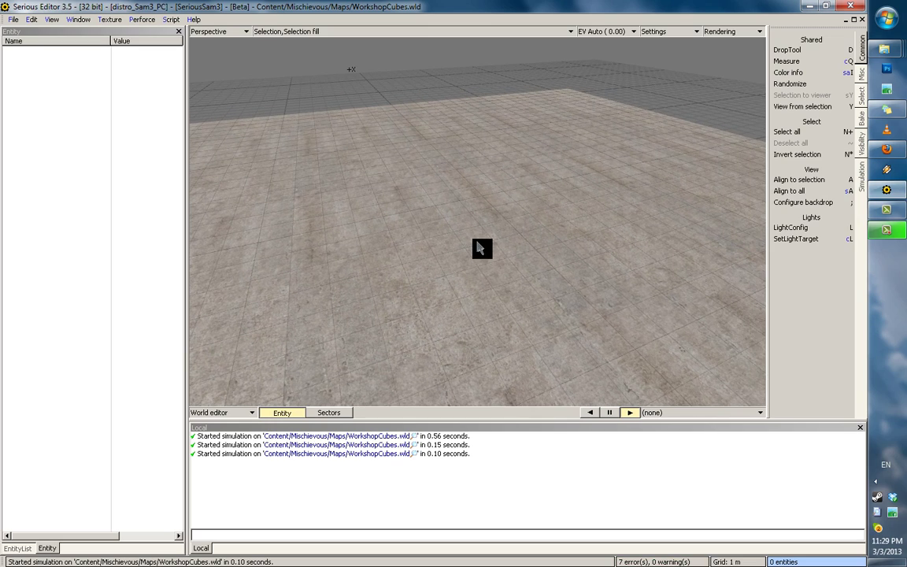
{"action": "right_click_drag", "start_coordinate": [268, 204], "coordinate": [315, 299]}
{"action": "key", "text": "8"}
{"action": "mouse_move", "coordinate": [513, 219]}
{"action": "right_mouse_down"}
{"action": "mouse_move", "coordinate": [491, 216]}
{"action": "mouse_move", "coordinate": [415, 308]}
{"action": "mouse_move", "coordinate": [527, 181]}
{"action": "mouse_move", "coordinate": [547, 176]}
{"action": "mouse_move", "coordinate": [435, 296]}
{"action": "mouse_move", "coordinate": [417, 364]}
{"action": "mouse_move", "coordinate": [239, 301]}
{"action": "mouse_move", "coordinate": [532, 323]}
{"action": "mouse_move", "coordinate": [423, 293]}
{"action": "mouse_move", "coordinate": [411, 277]}
{"action": "mouse_move", "coordinate": [505, 224]}
{"action": "right_mouse_up"}
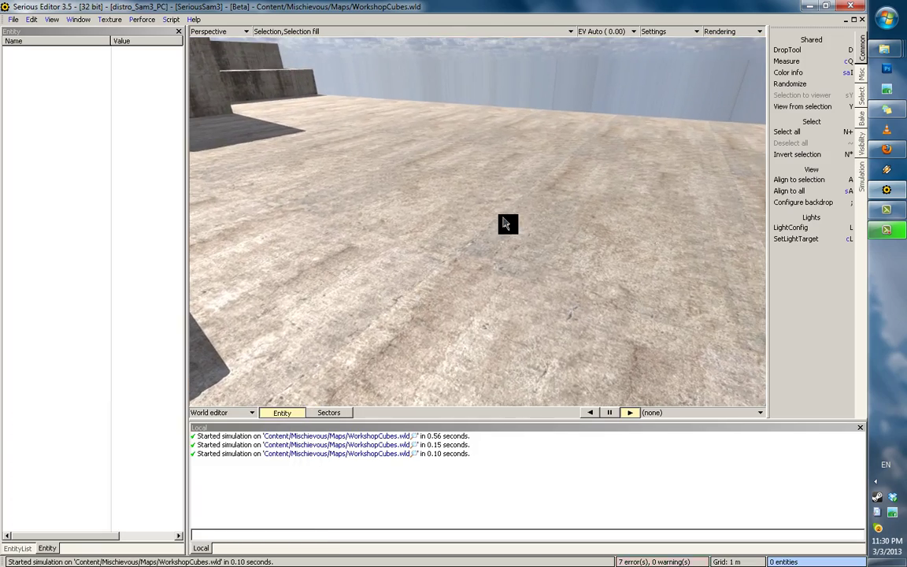
{"action": "key", "text": "1"}
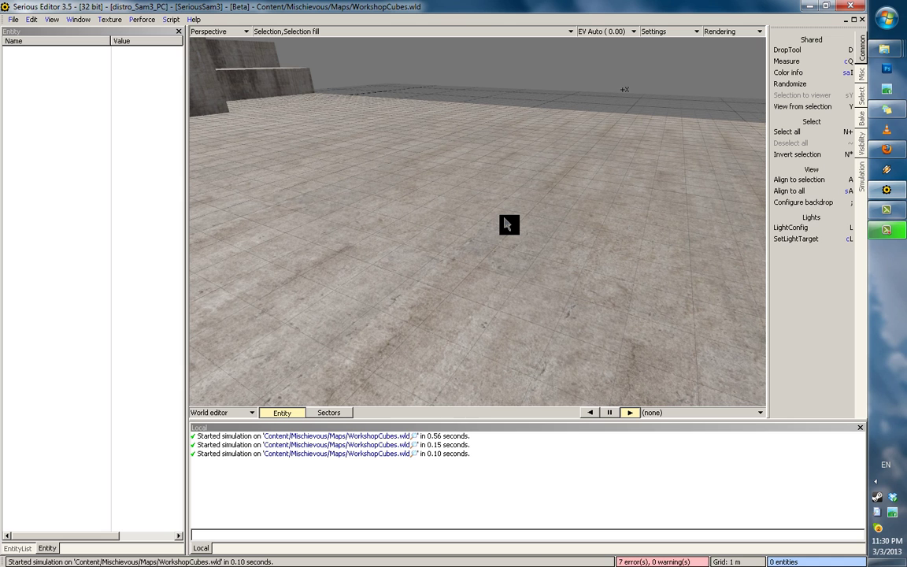